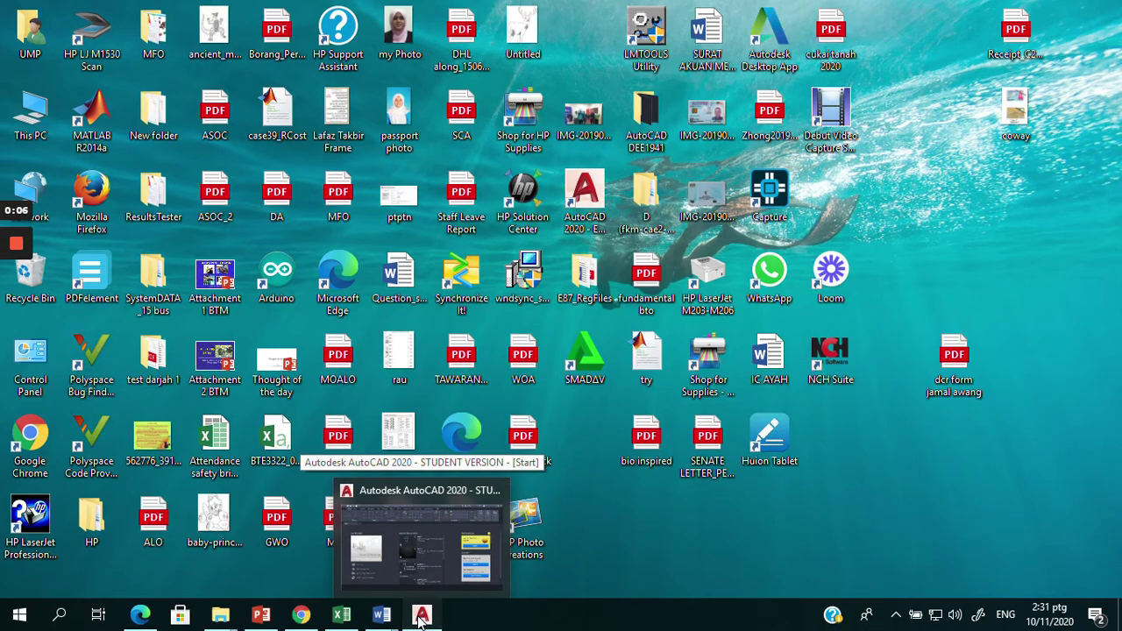
Step: Restore the AutoCAD window from the taskbar so the Labsheet 1 drawing is in view
{"action": "left_click", "coordinate": [421, 616]}
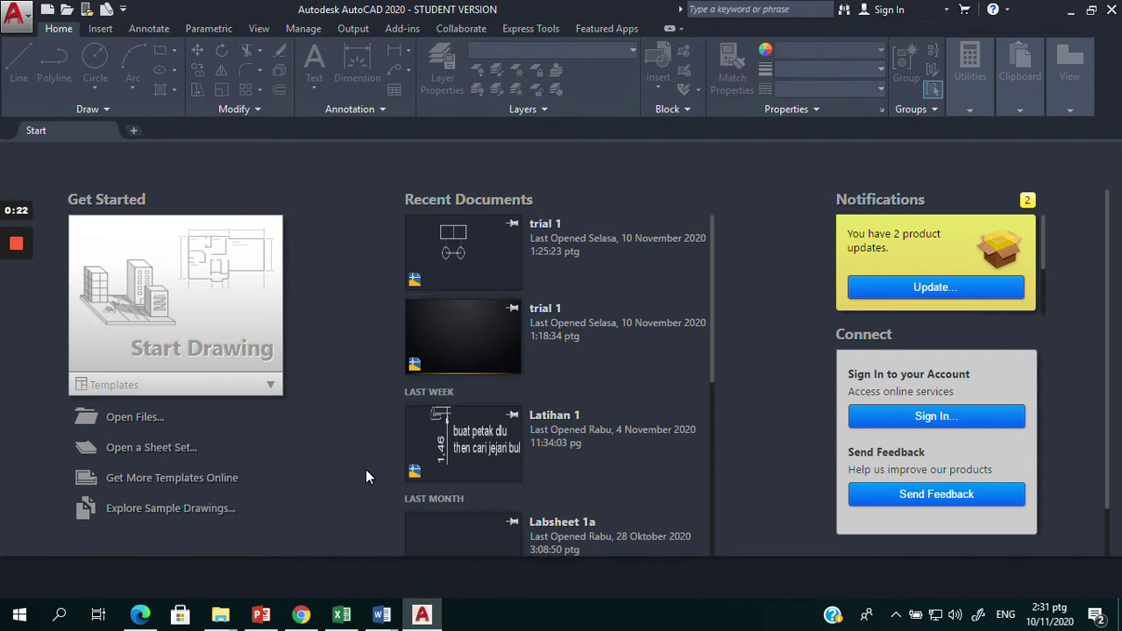
{"action": "left_click", "coordinate": [1070, 10]}
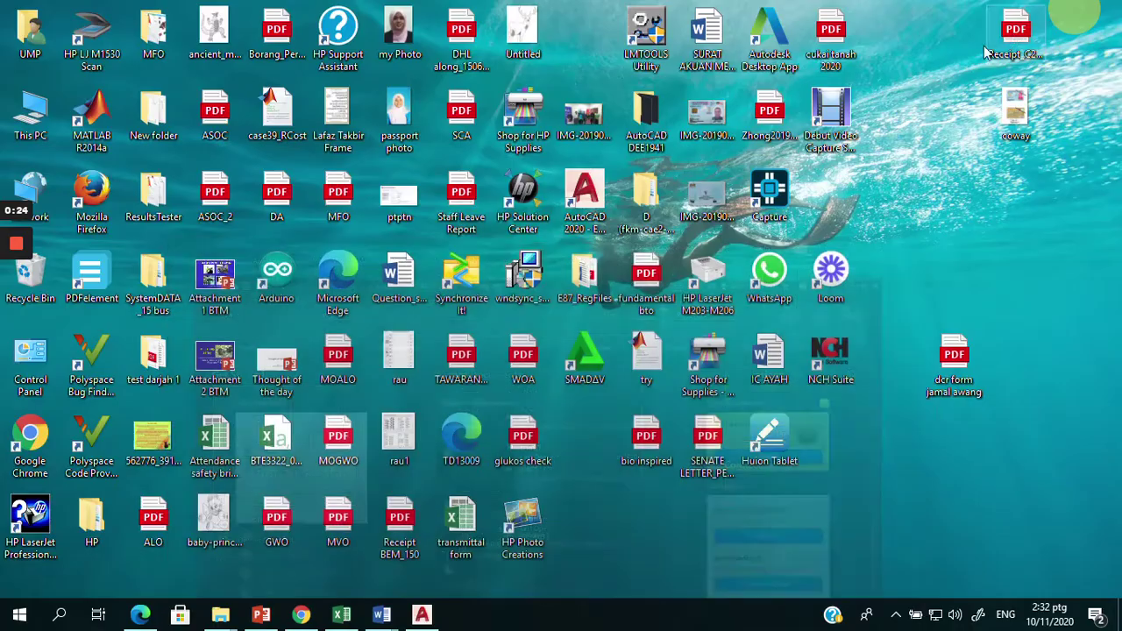
{"action": "left_click", "coordinate": [422, 617]}
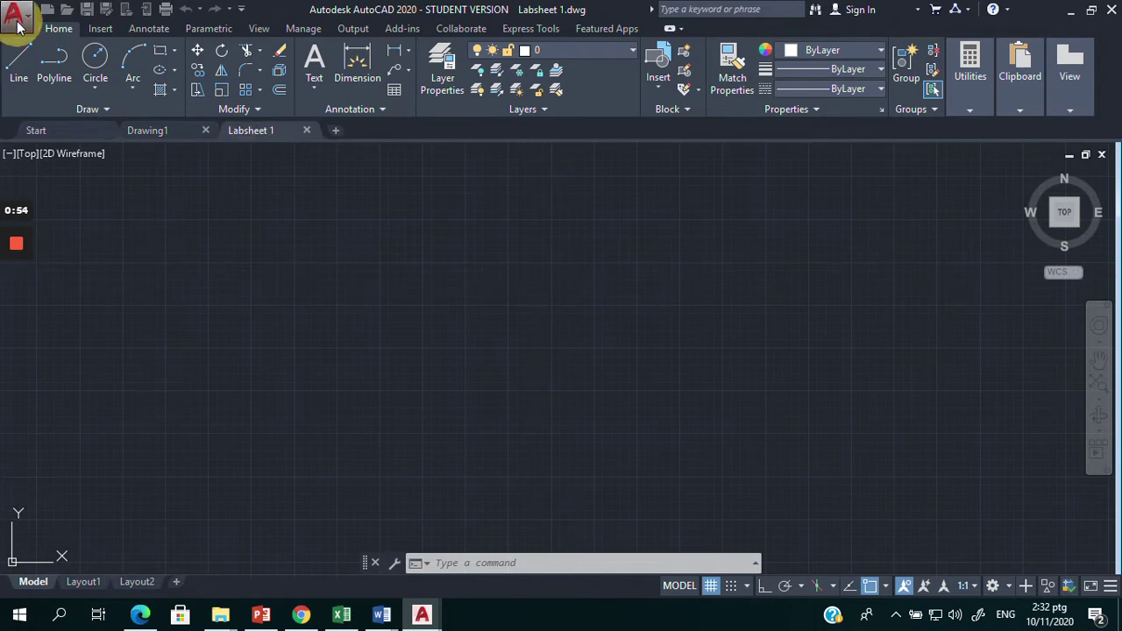
Step: Start Save As and create a new Desktop folder named 'DEE1941 tech dwg'
{"action": "left_click", "coordinate": [16, 19]}
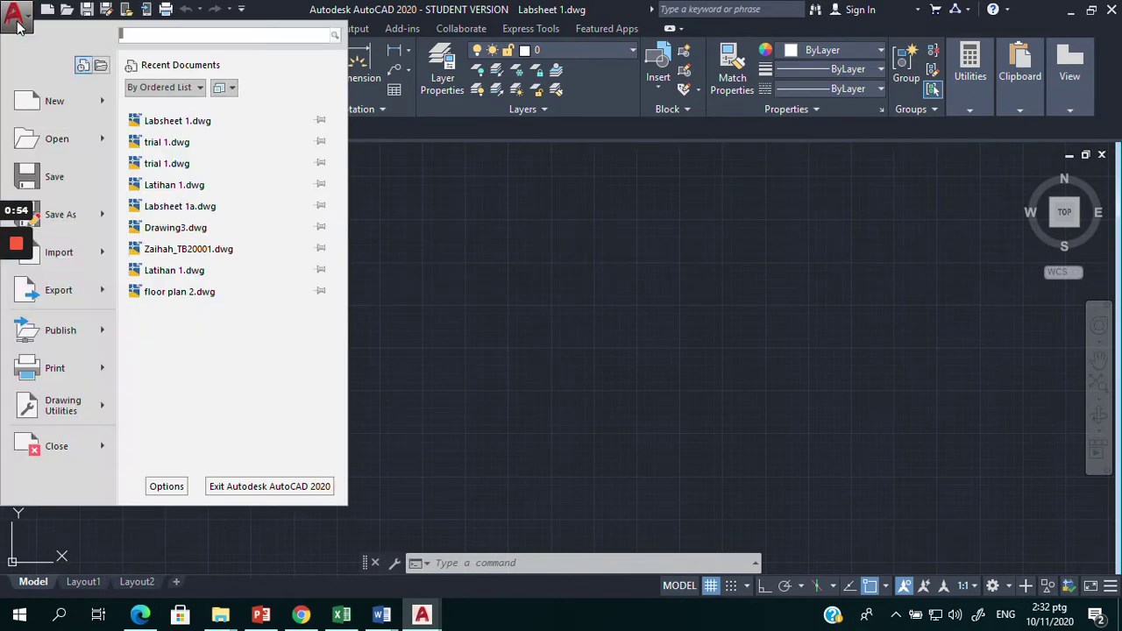
{"action": "left_click", "coordinate": [62, 214]}
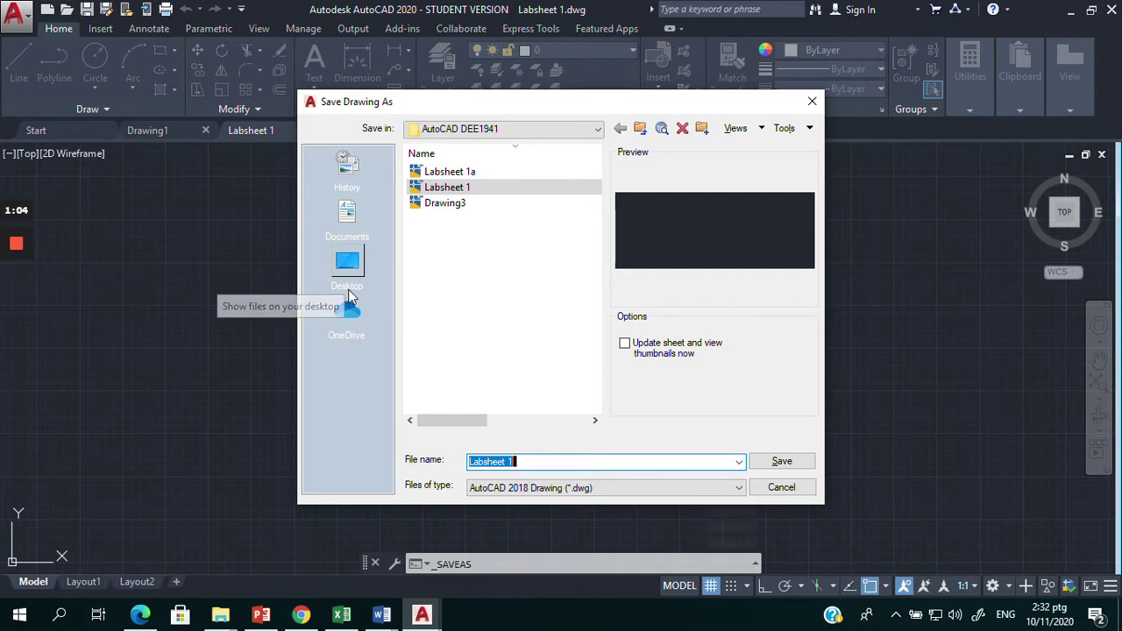
{"action": "left_click", "coordinate": [351, 279]}
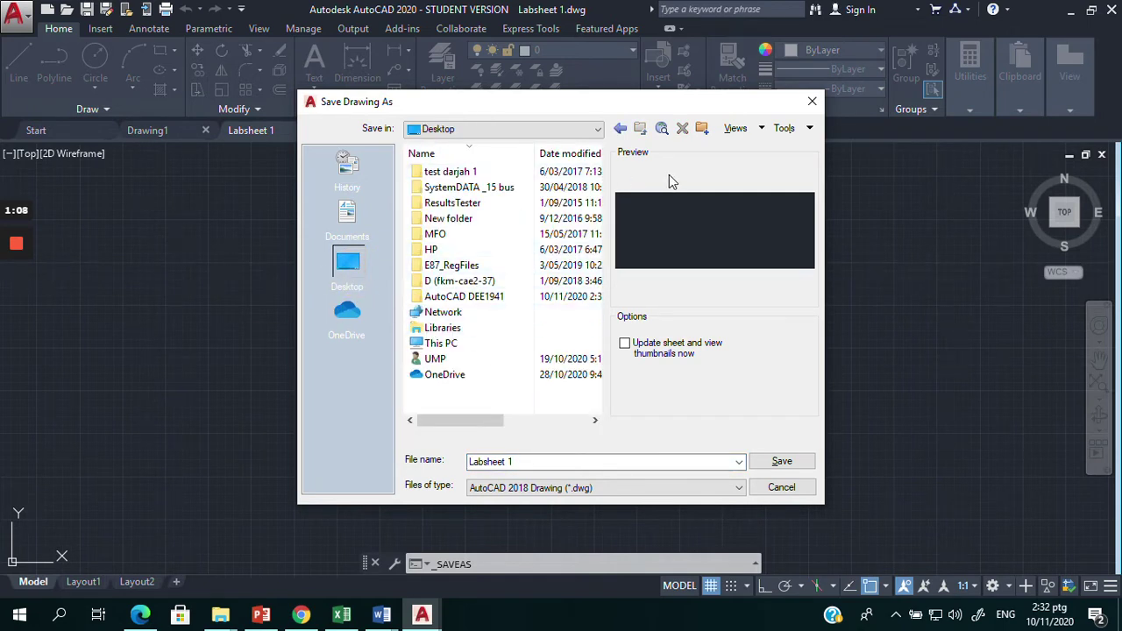
{"action": "left_click", "coordinate": [702, 128]}
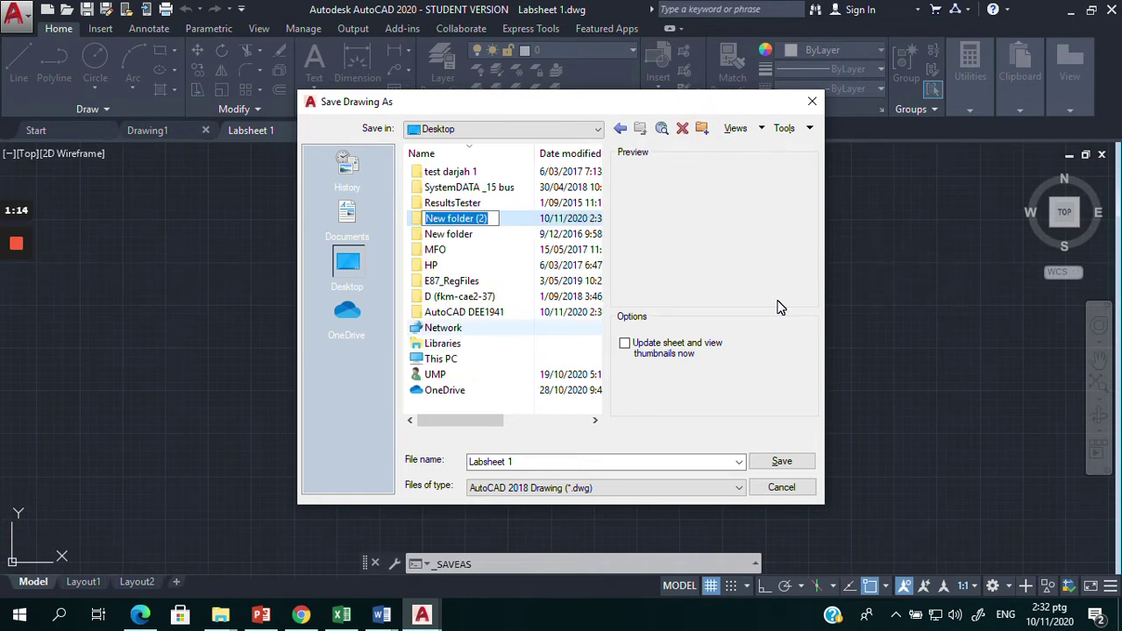
{"action": "type", "text": "DEE"}
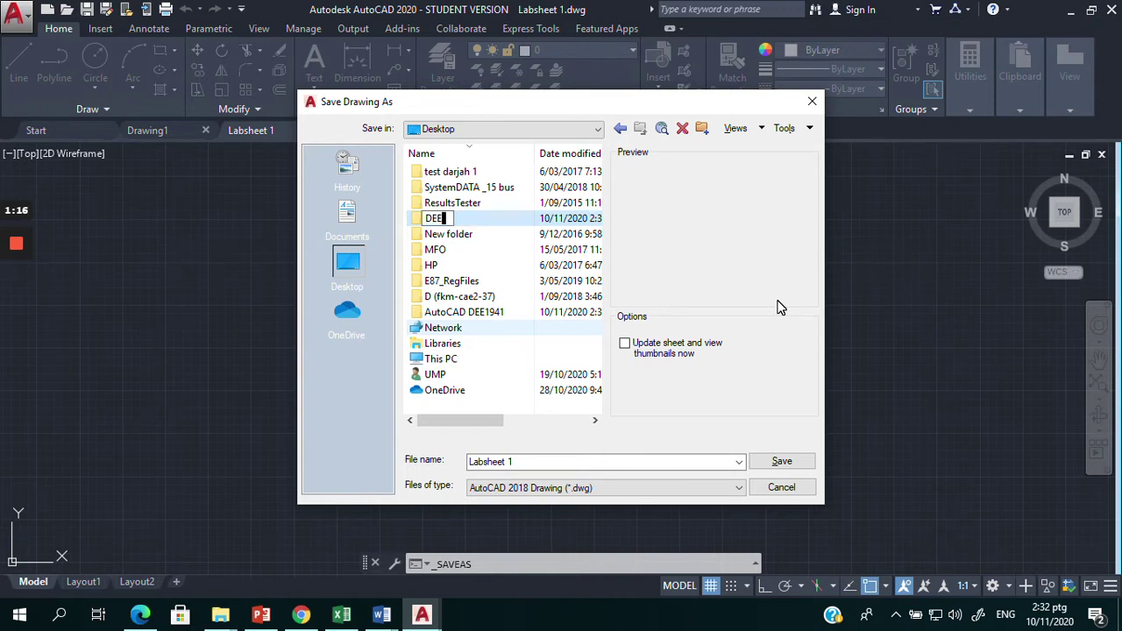
{"action": "type", "text": "1941"}
{"action": "type", "text": " tech"}
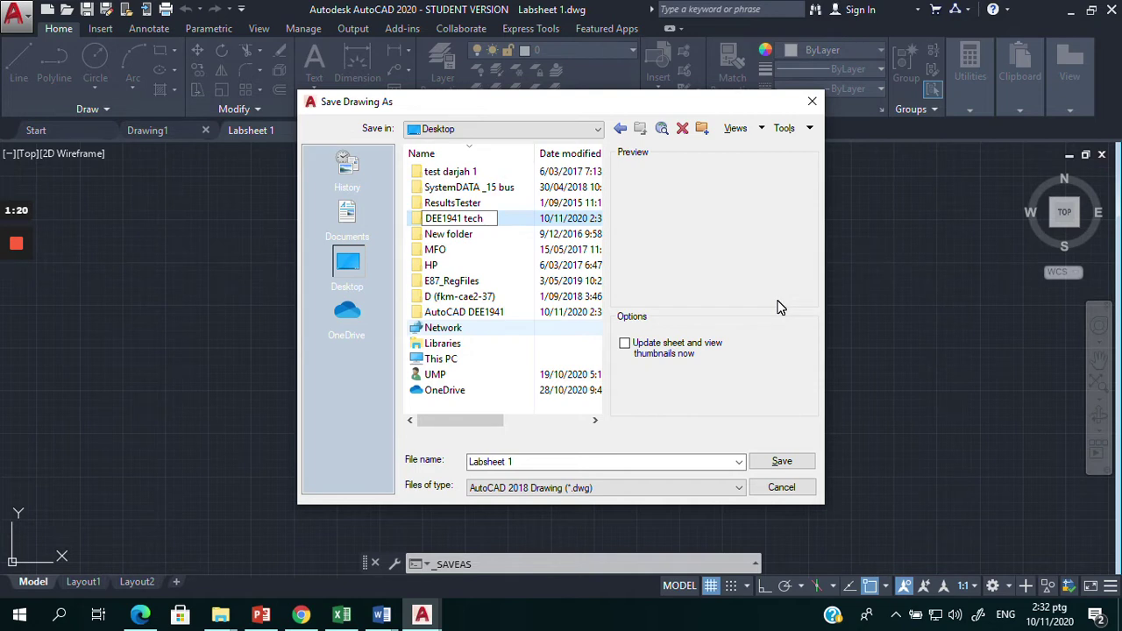
{"action": "type", "text": " dwg"}
{"action": "left_click", "coordinate": [523, 462]}
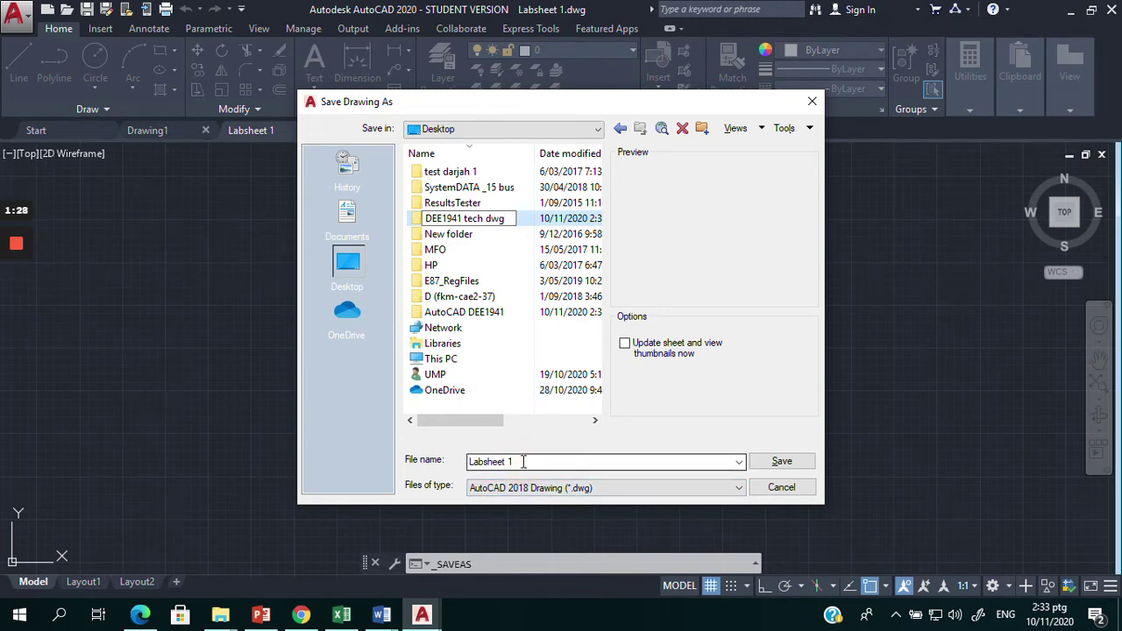
Step: Save the drawing as Labsheet 1.dwg inside the DEE1941 tech dwg folder
{"action": "left_click", "coordinate": [513, 461]}
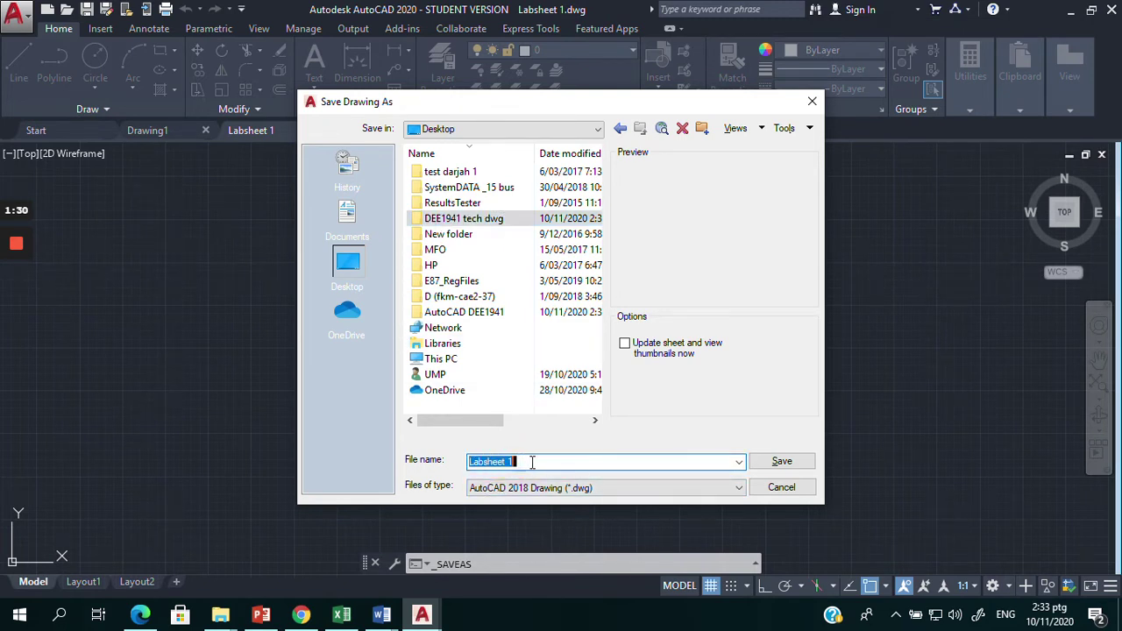
{"action": "left_click", "coordinate": [535, 462]}
{"action": "type", "text": ".dwg"}
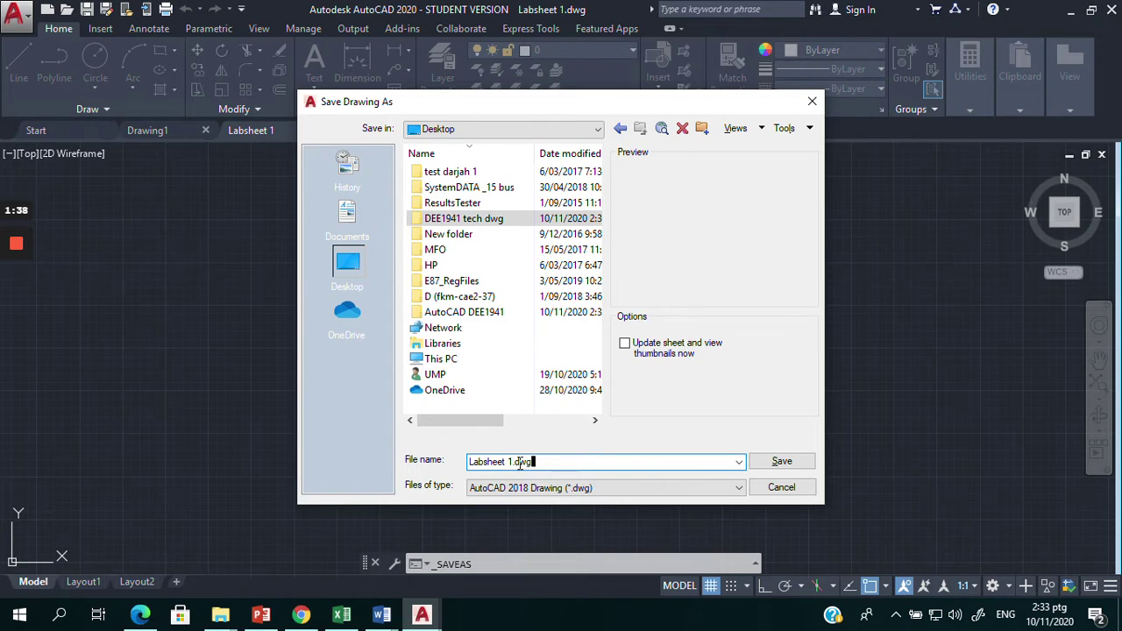
{"action": "left_click", "coordinate": [519, 462]}
{"action": "left_click", "coordinate": [459, 215]}
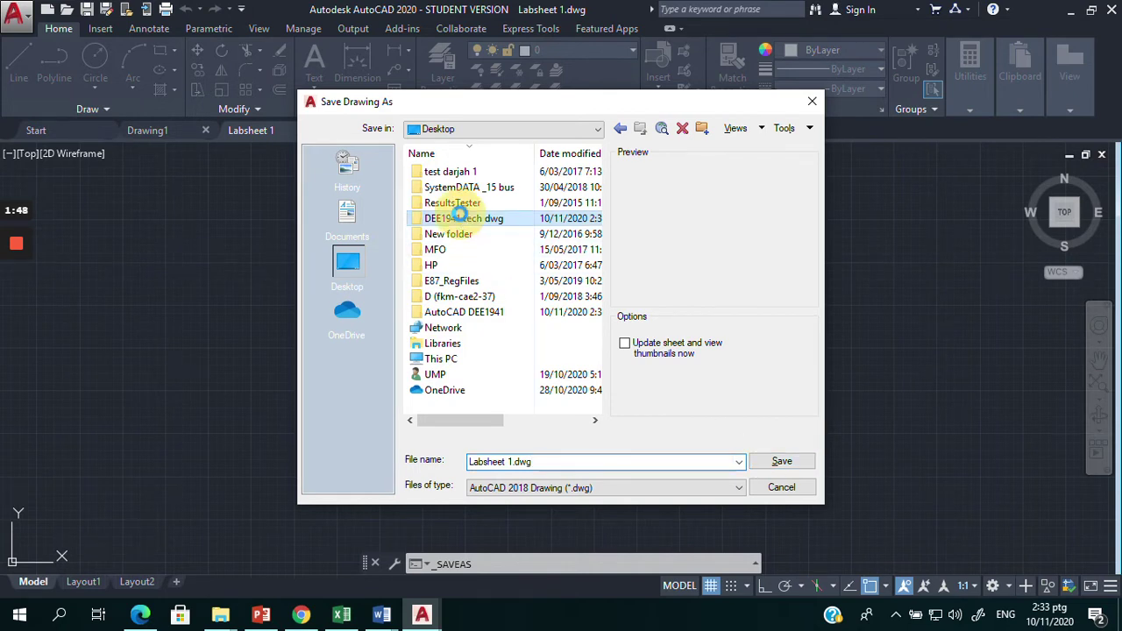
{"action": "double_click", "coordinate": [460, 214]}
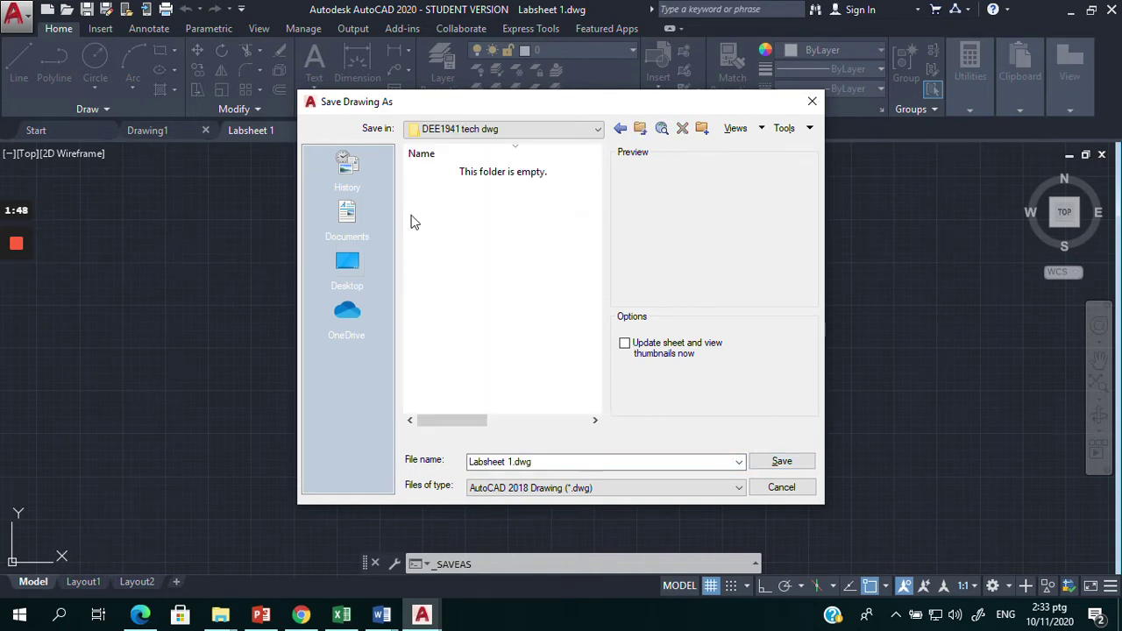
{"action": "left_click", "coordinate": [789, 463]}
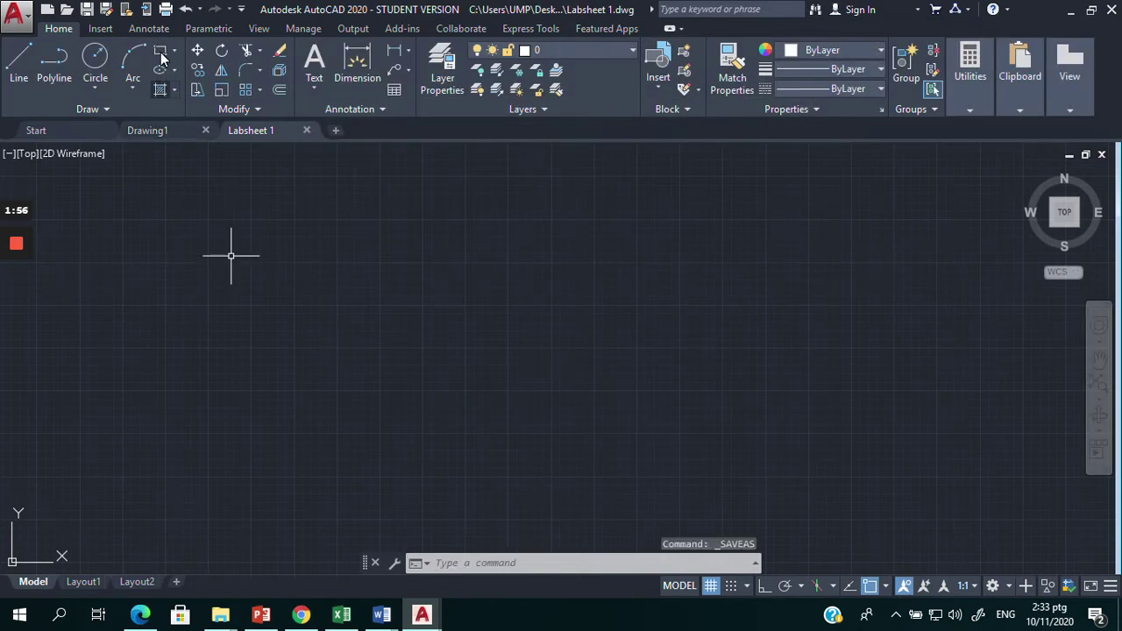
Step: Draw the rectangular vehicle body with two wheel circles centred on its lower corners
{"action": "left_click", "coordinate": [161, 54]}
{"action": "left_click", "coordinate": [356, 233]}
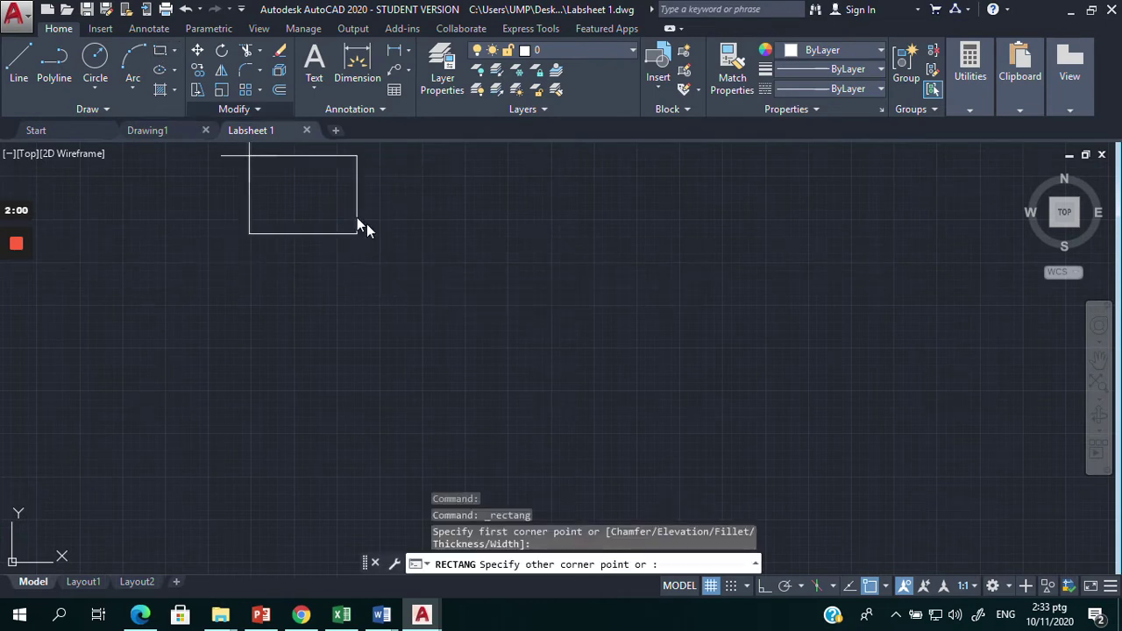
{"action": "left_click", "coordinate": [594, 345]}
{"action": "left_click", "coordinate": [95, 56]}
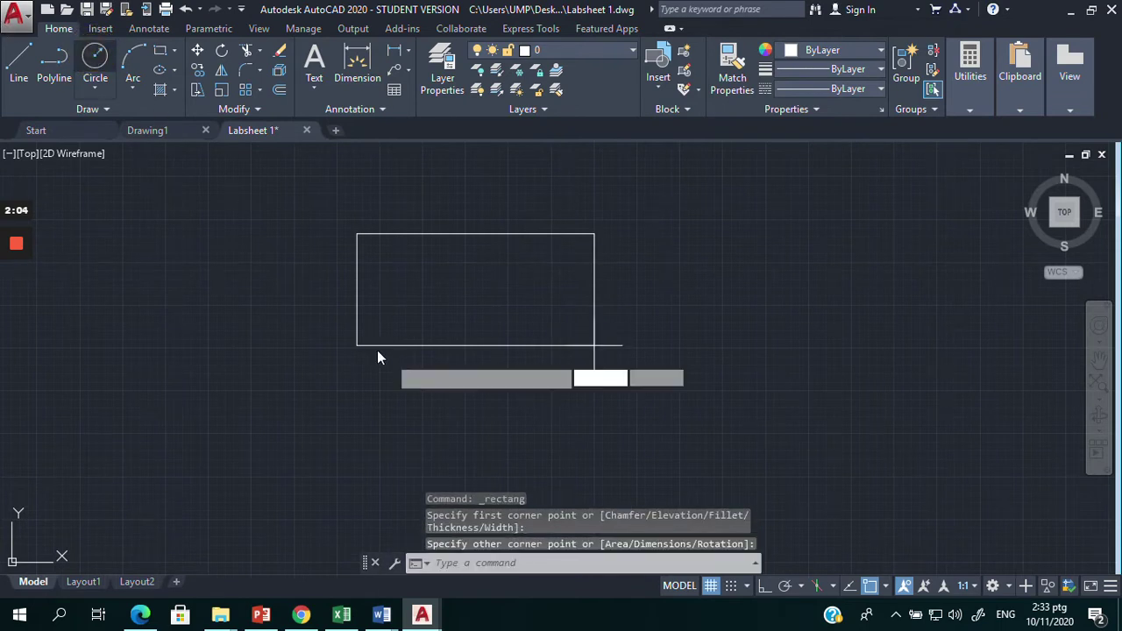
{"action": "left_click", "coordinate": [357, 346]}
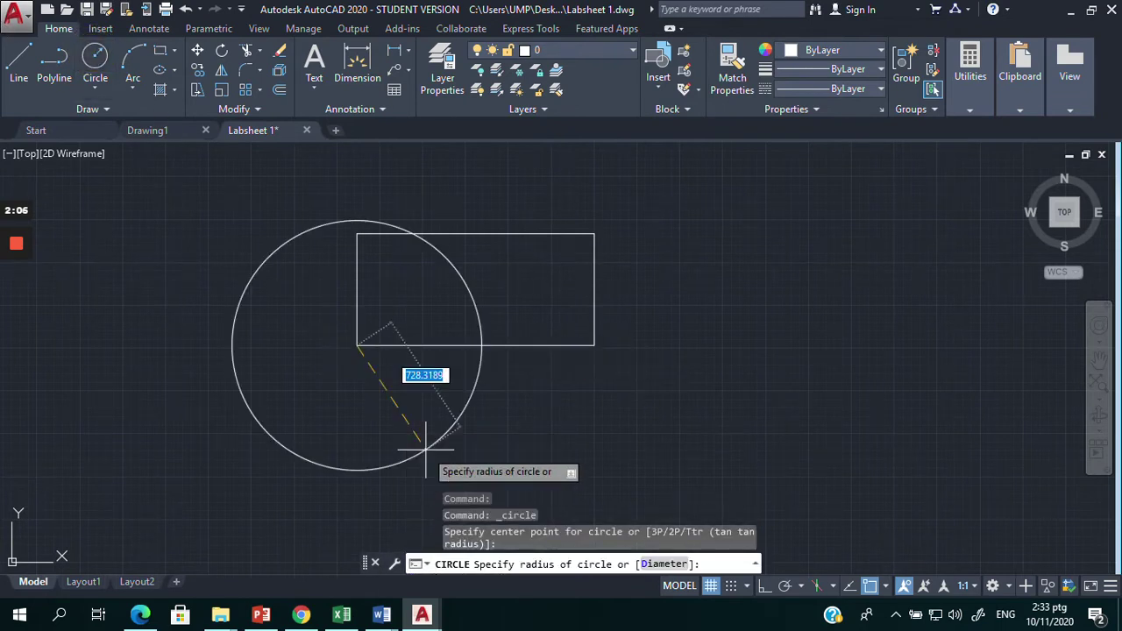
{"action": "left_click", "coordinate": [405, 380]}
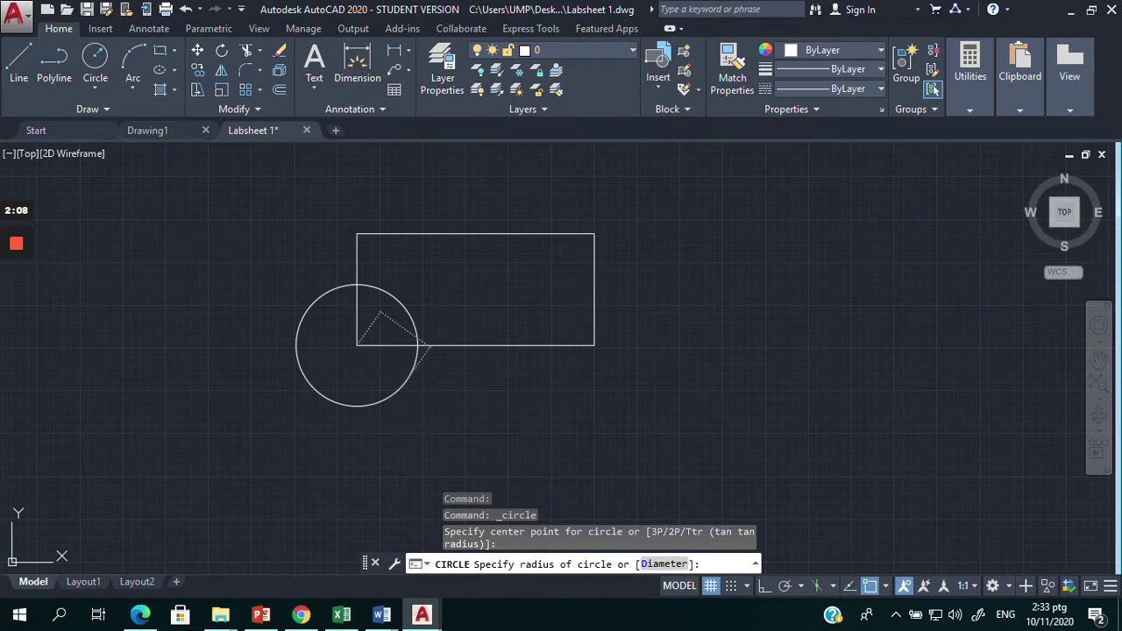
{"action": "key", "text": "Return"}
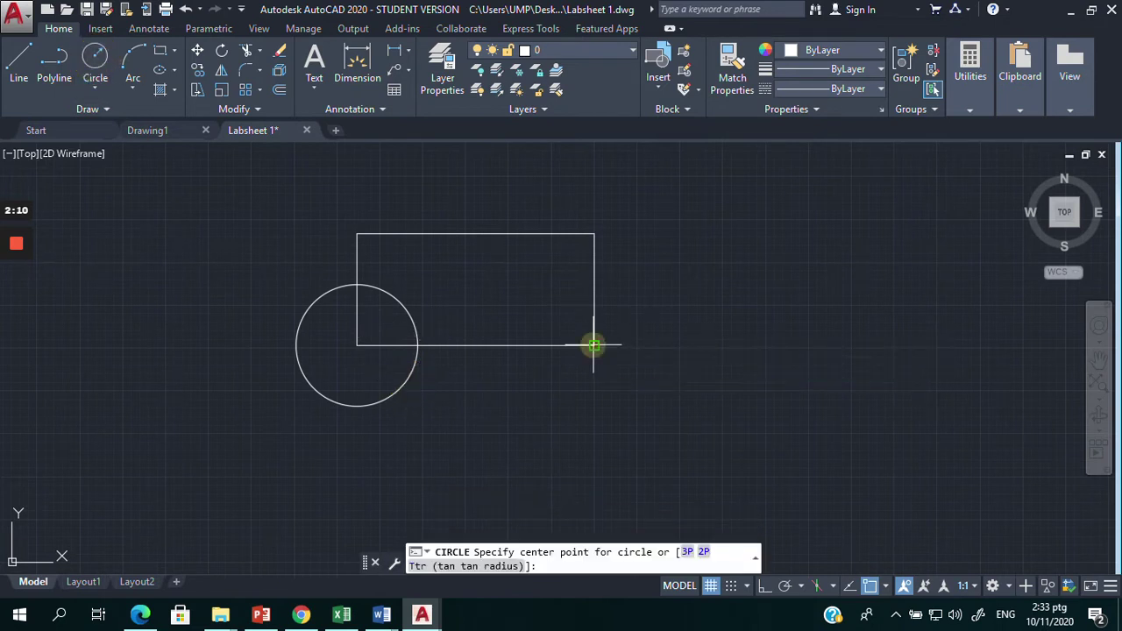
{"action": "left_click", "coordinate": [594, 346]}
{"action": "left_click", "coordinate": [642, 379]}
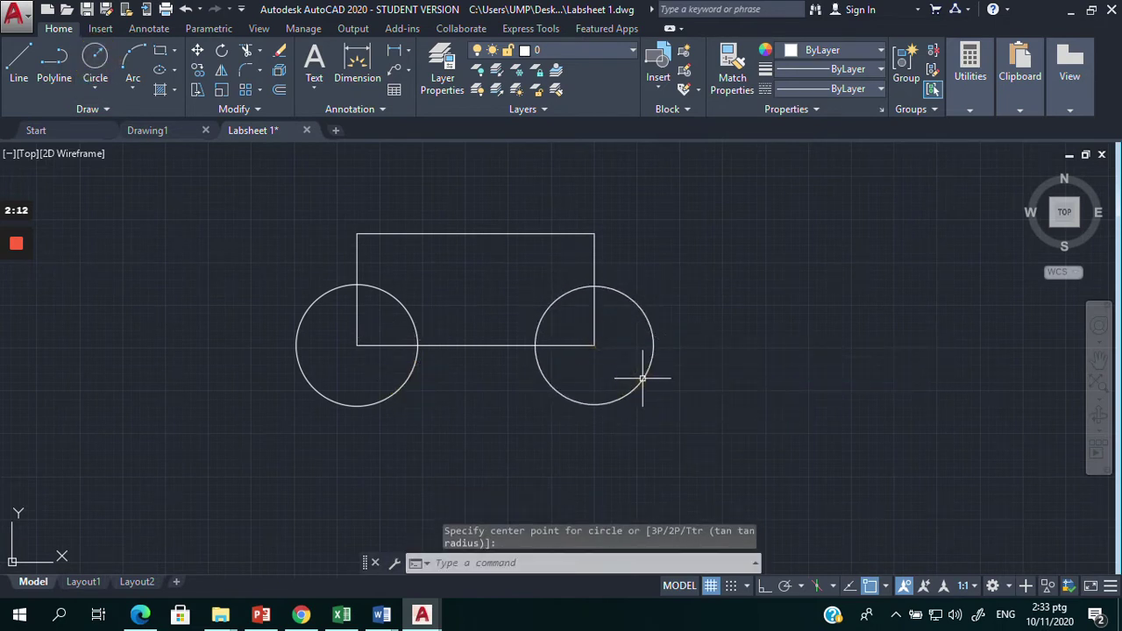
Step: Draw the upper box above the body with two small circles inside it
{"action": "left_click", "coordinate": [167, 53]}
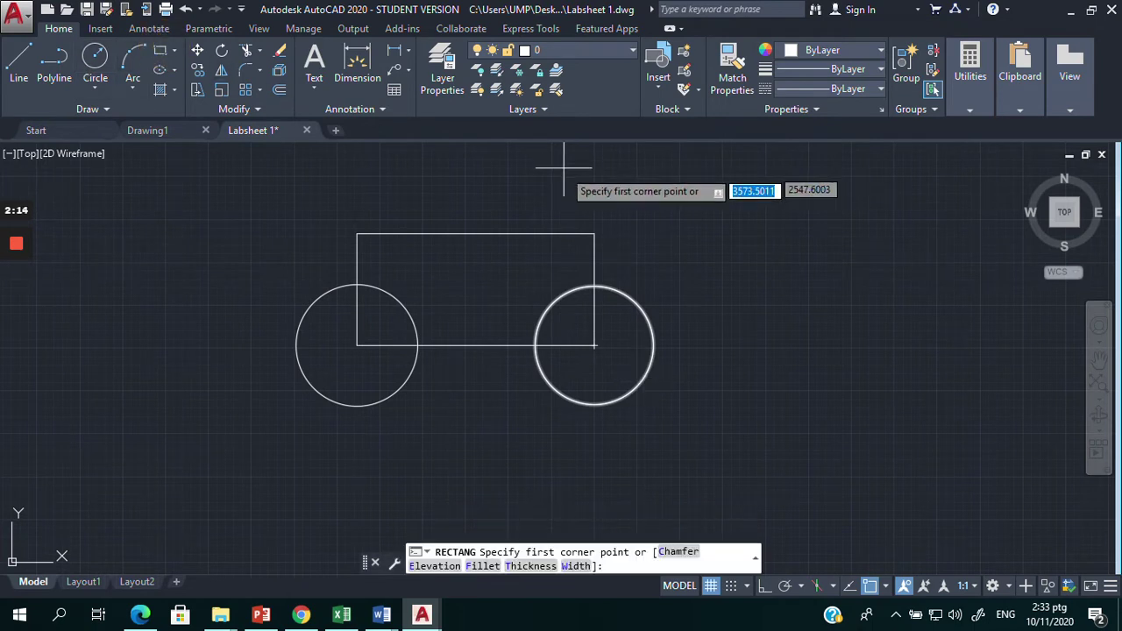
{"action": "left_click", "coordinate": [478, 232]}
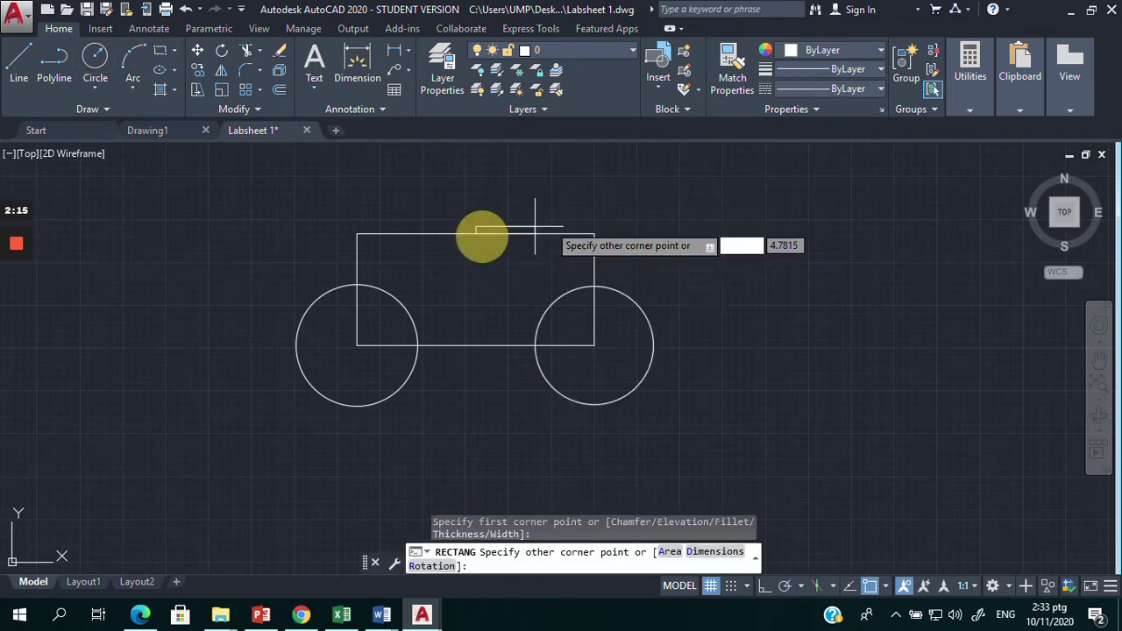
{"action": "left_click", "coordinate": [650, 164]}
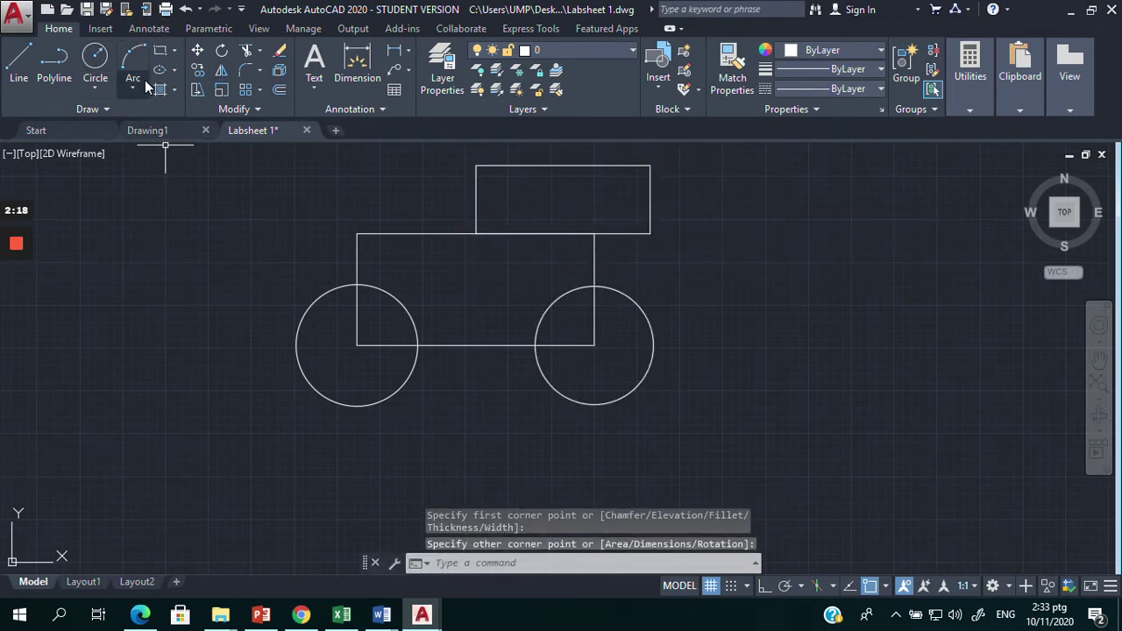
{"action": "left_click", "coordinate": [96, 65]}
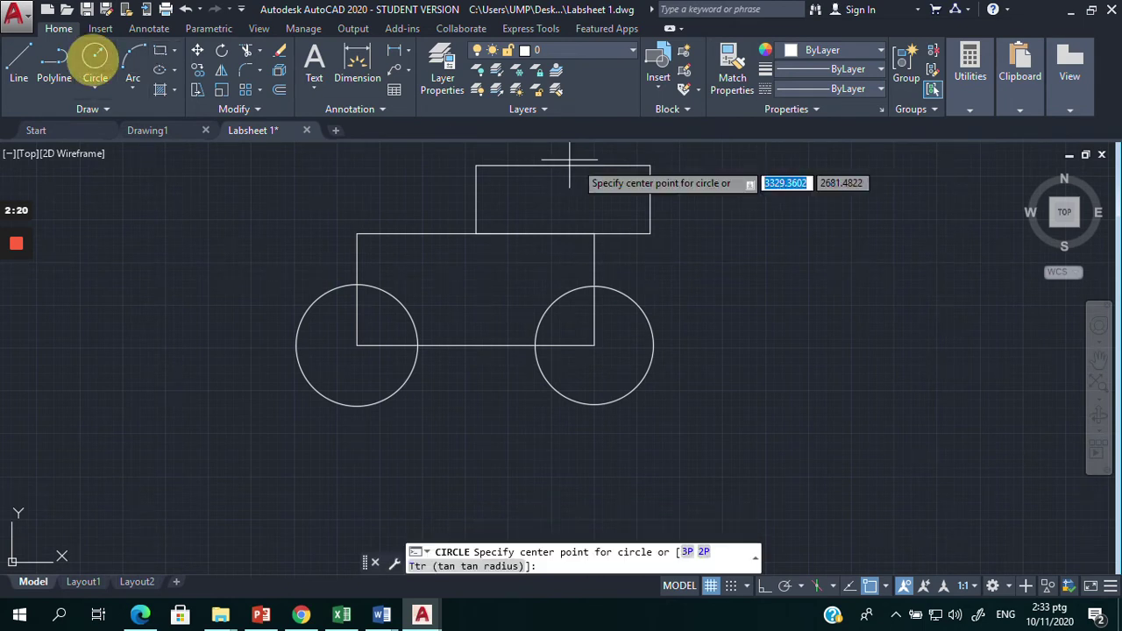
{"action": "left_click", "coordinate": [600, 194]}
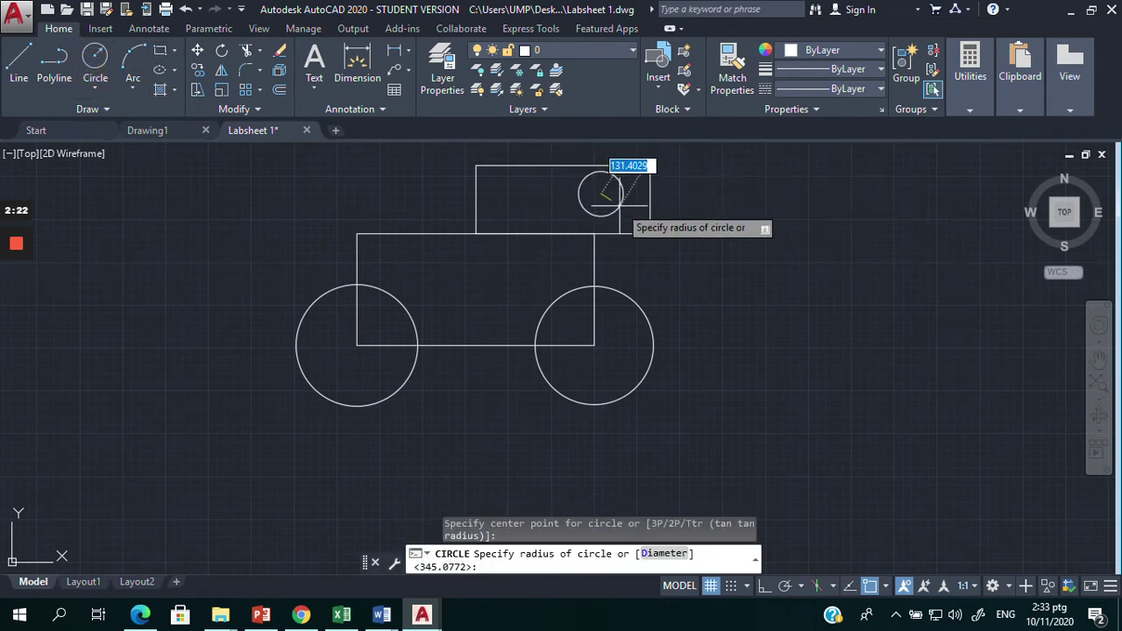
{"action": "left_click", "coordinate": [623, 180]}
{"action": "left_click", "coordinate": [103, 60]}
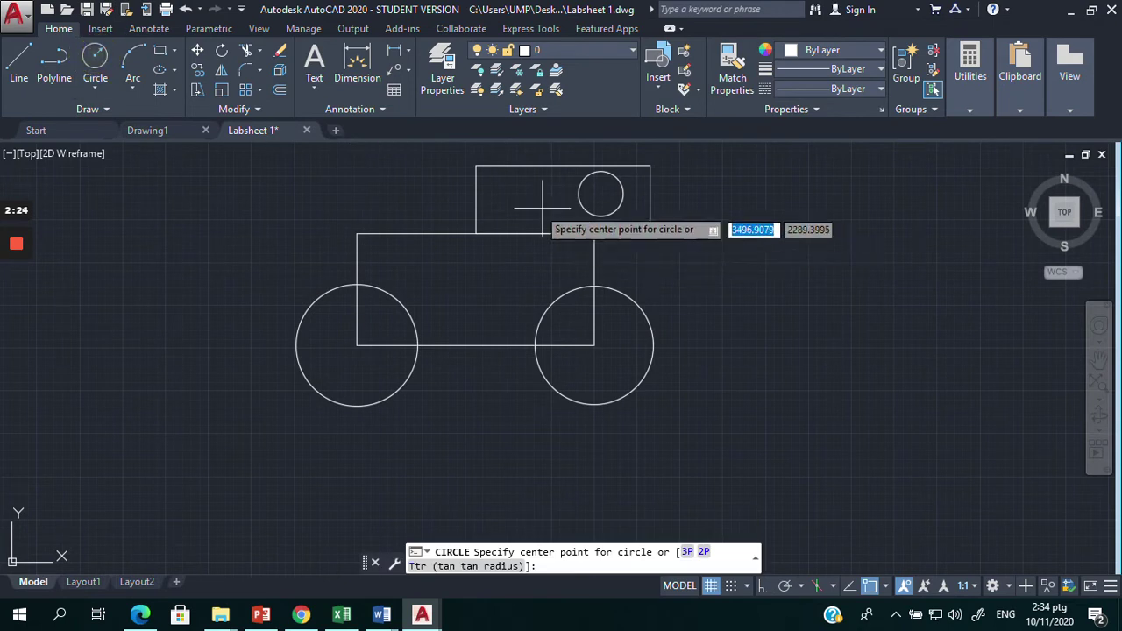
{"action": "left_click", "coordinate": [506, 186]}
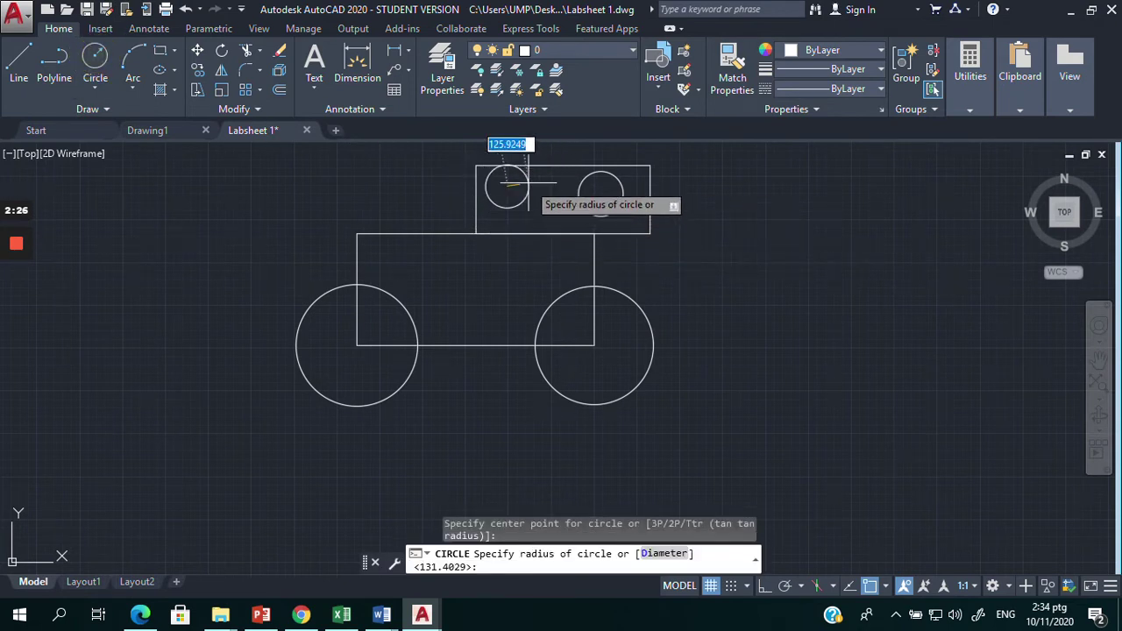
{"action": "left_click", "coordinate": [528, 185]}
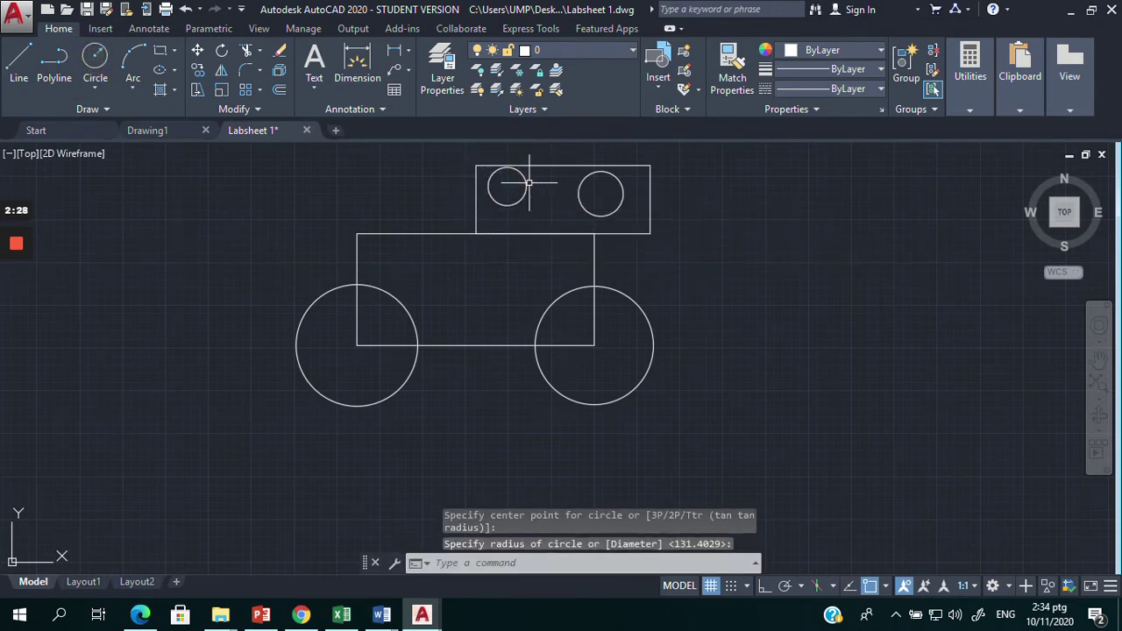
{"action": "key", "text": "Escape"}
{"action": "key", "text": "Escape"}
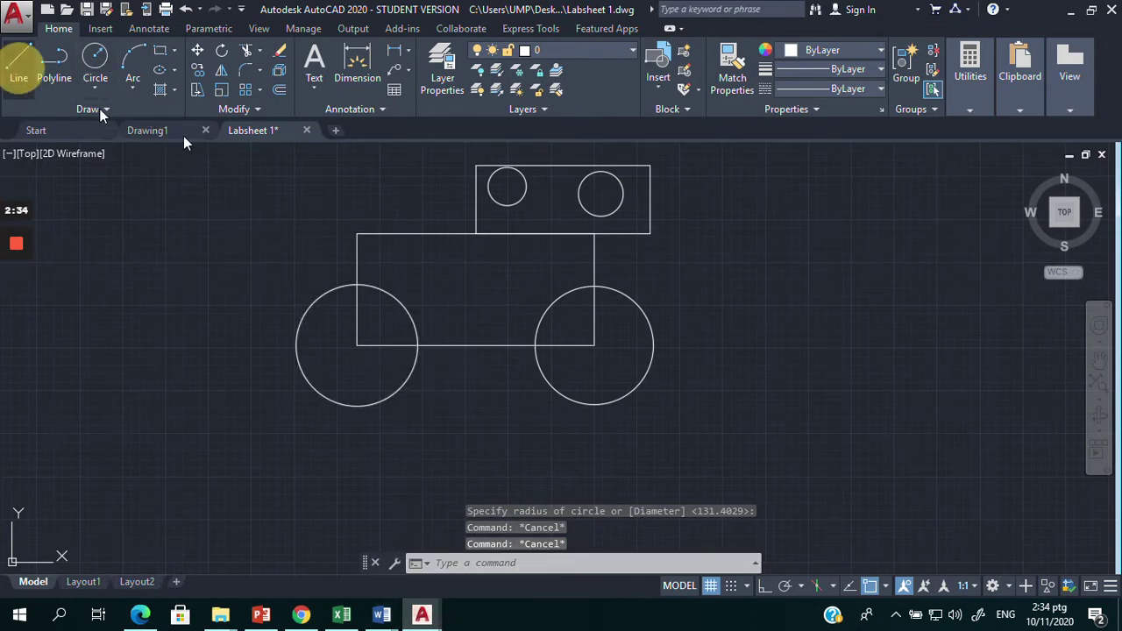
Step: Draw an Ortho-straight horizontal line leftward from the upper box's left edge
{"action": "left_click", "coordinate": [19, 60]}
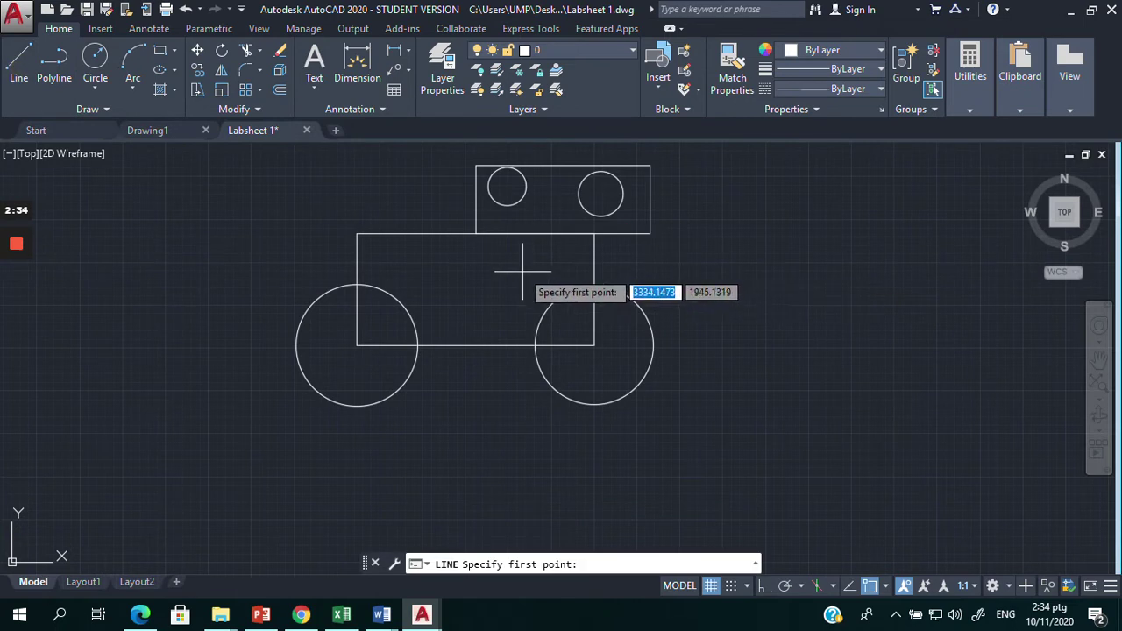
{"action": "left_click", "coordinate": [476, 200]}
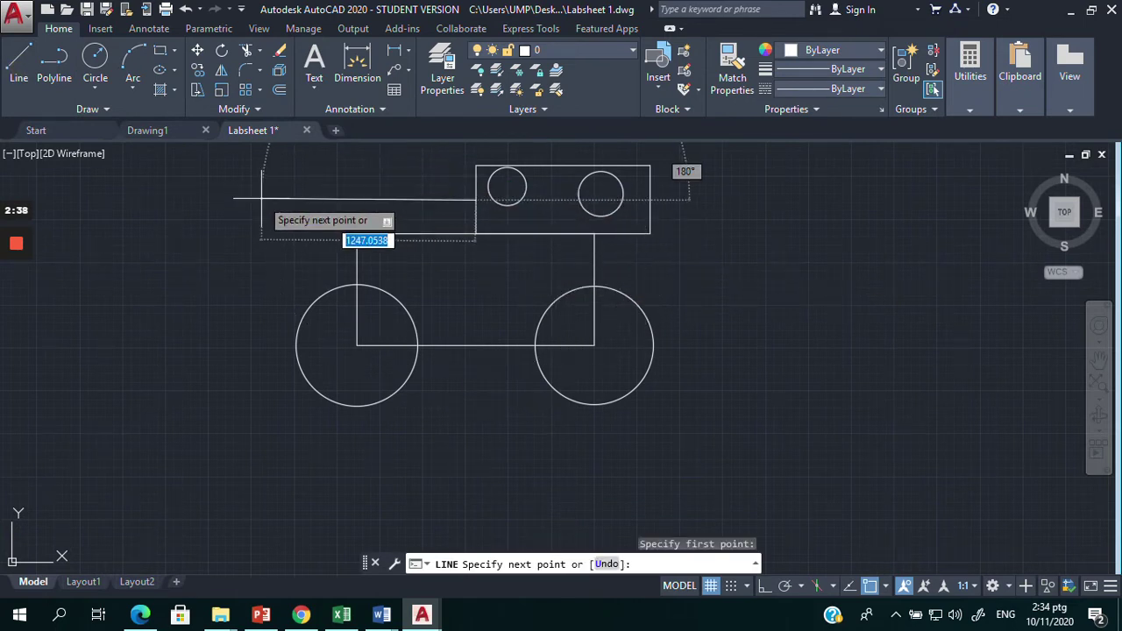
{"action": "left_click", "coordinate": [766, 586]}
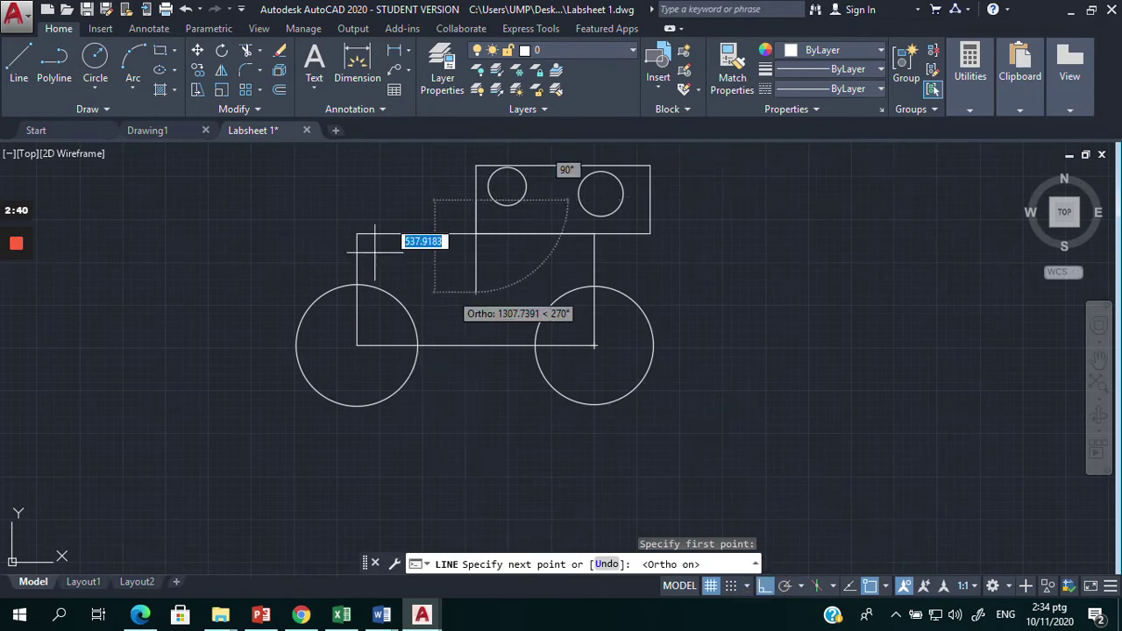
{"action": "left_click", "coordinate": [249, 204]}
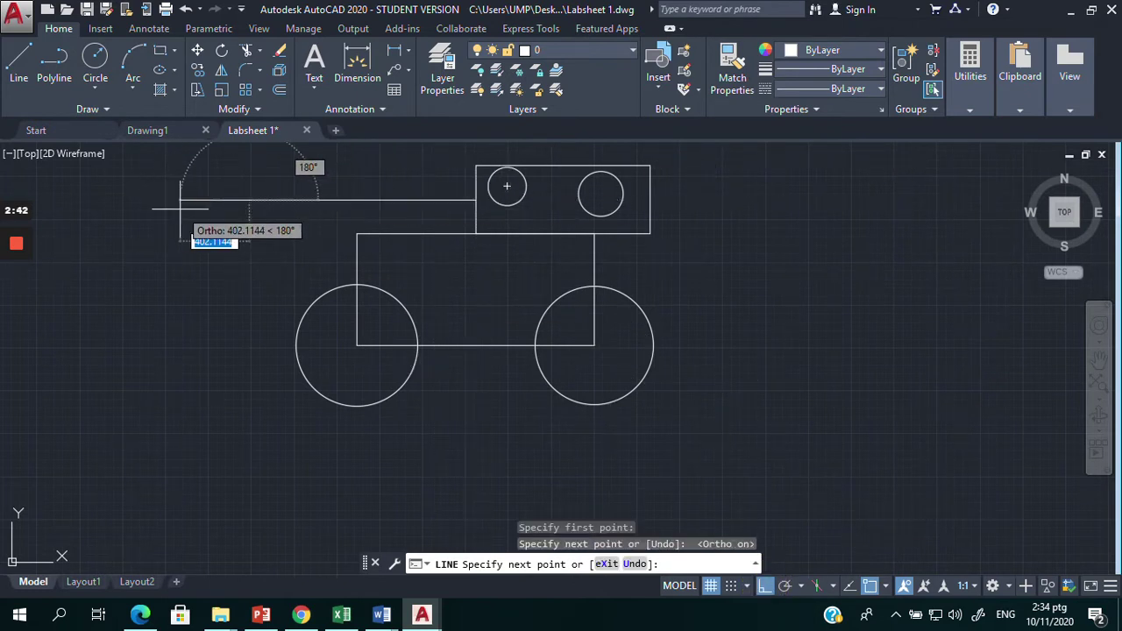
{"action": "key", "text": "Escape"}
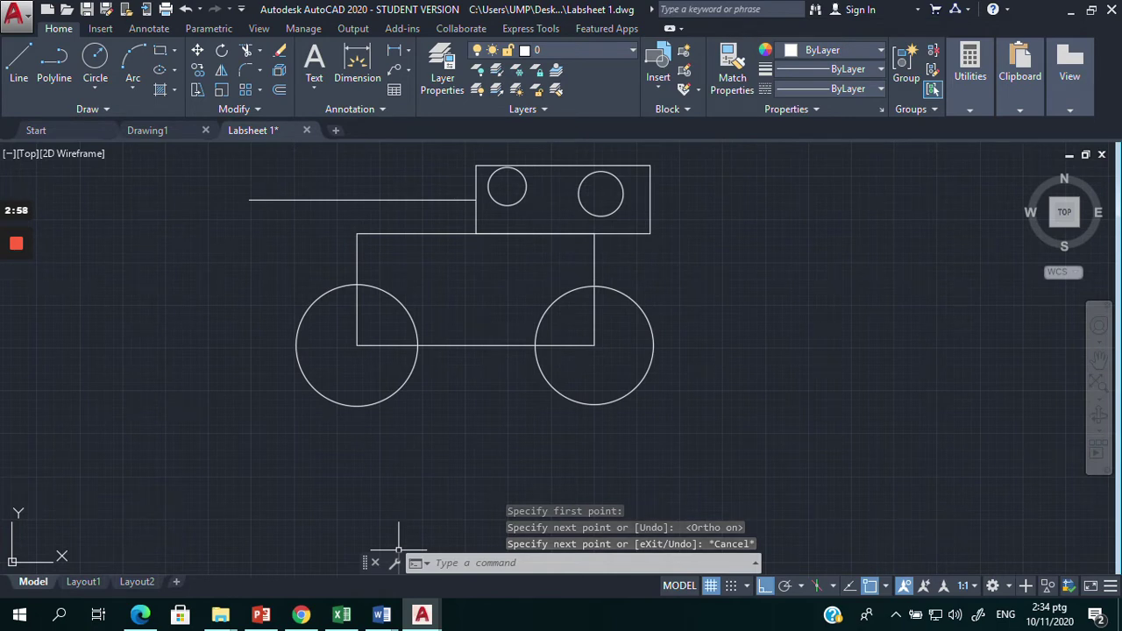
{"action": "key", "text": "F2"}
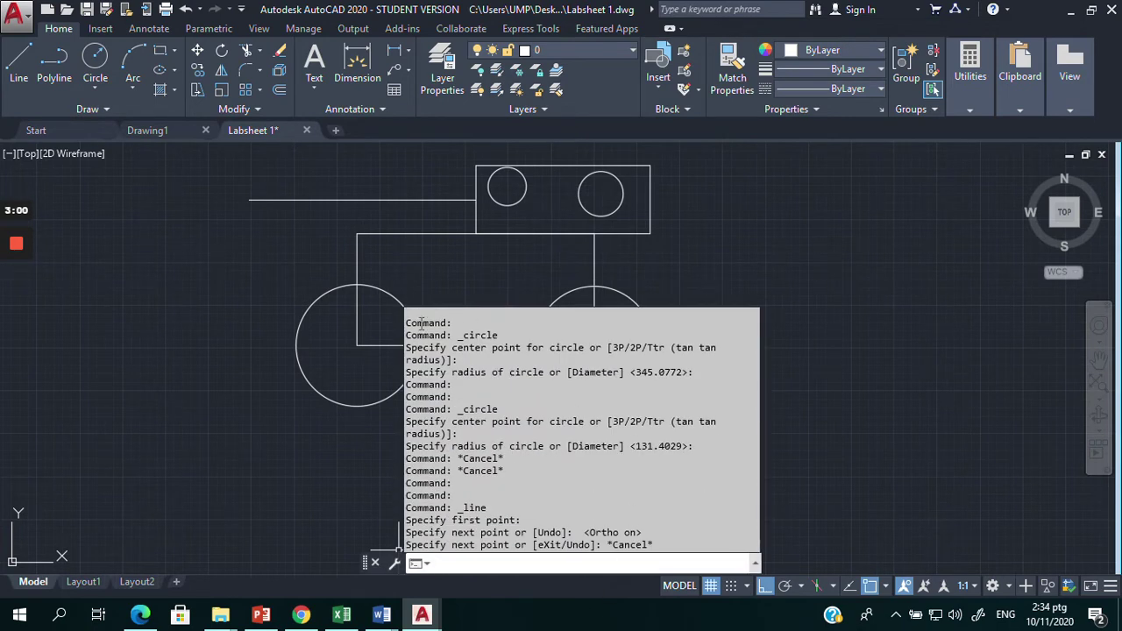
{"action": "left_click_drag", "start_coordinate": [408, 322], "coordinate": [653, 545]}
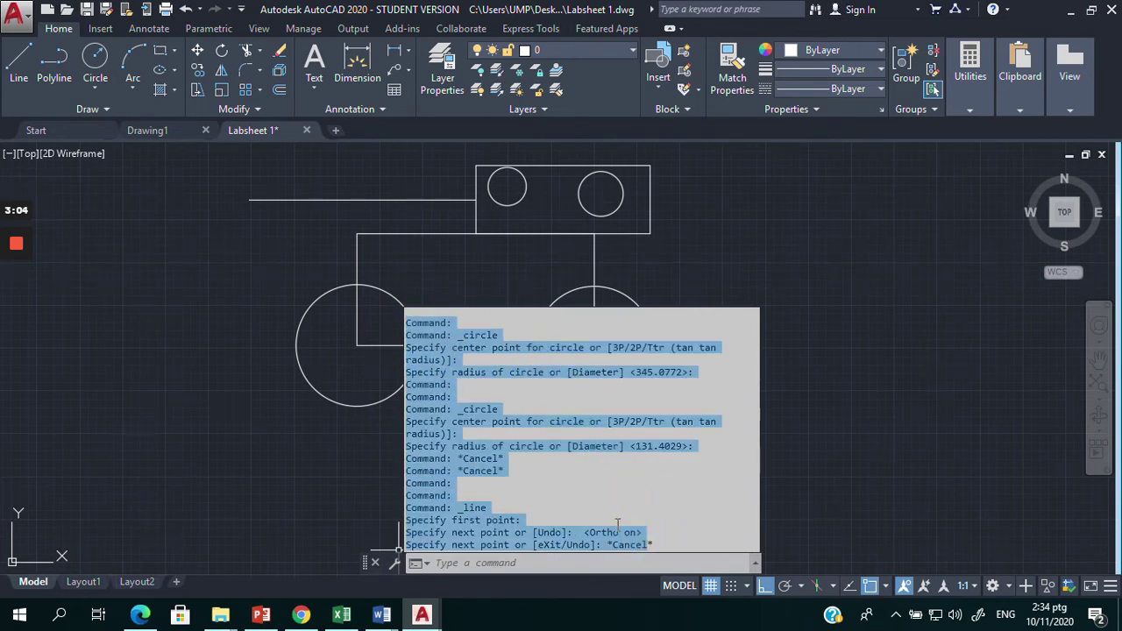
{"action": "key", "text": "Escape"}
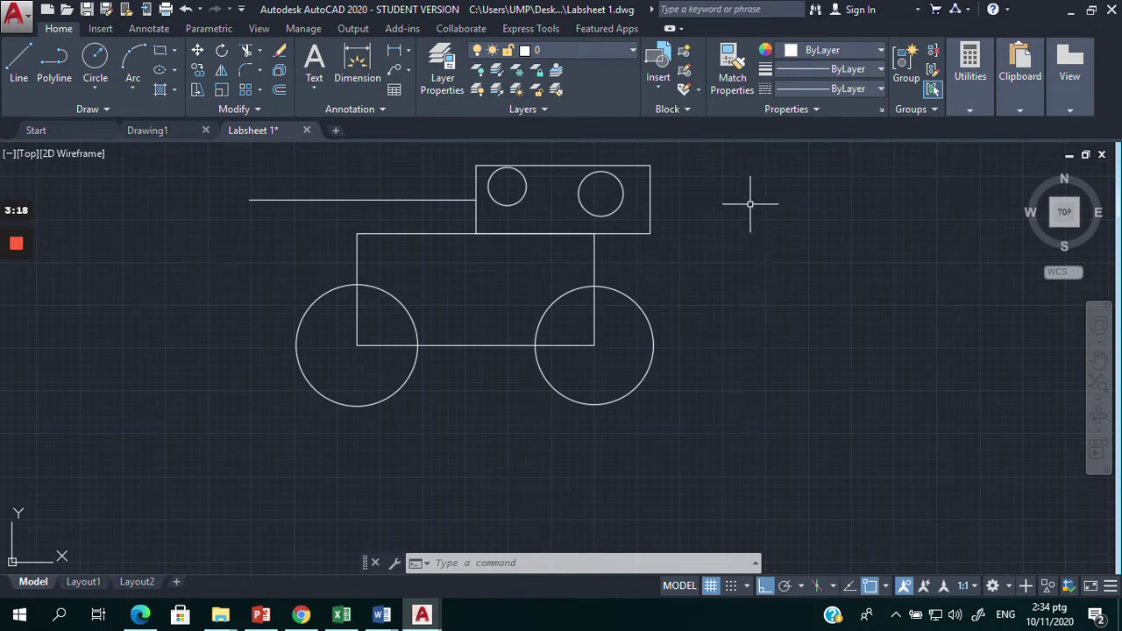
{"action": "right_click", "coordinate": [744, 284]}
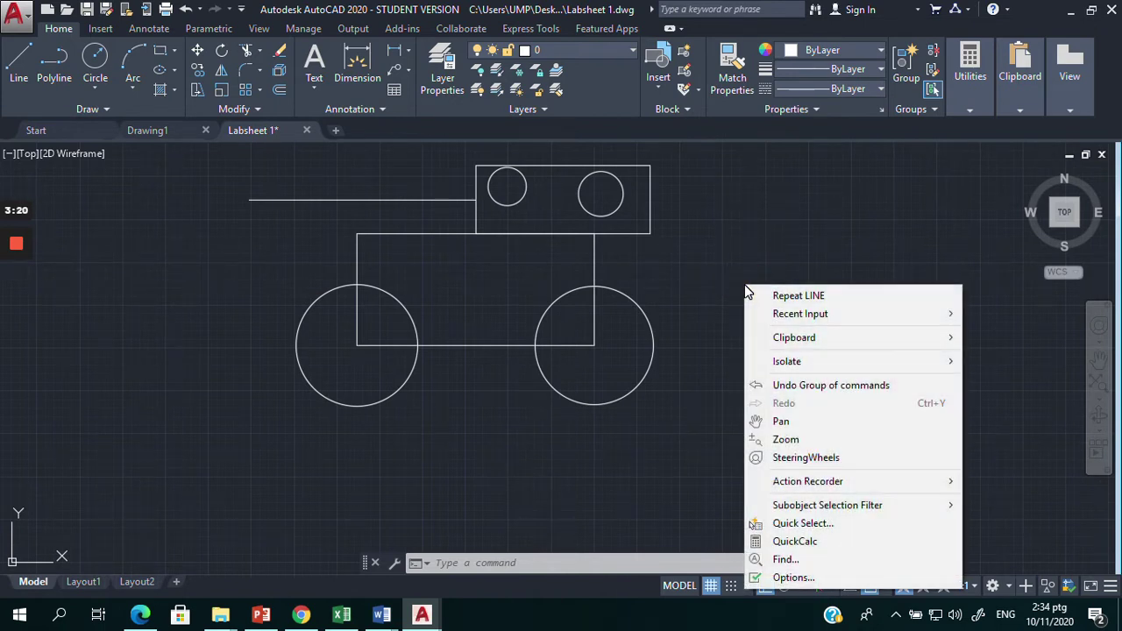
{"action": "left_click", "coordinate": [724, 263]}
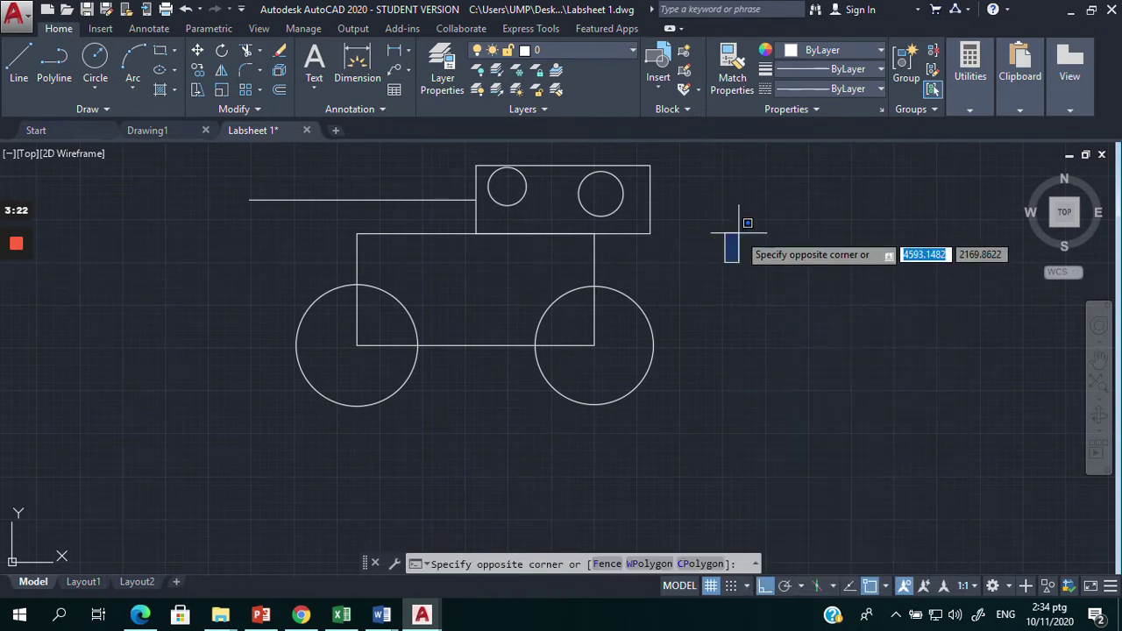
{"action": "left_click", "coordinate": [732, 243]}
Step: In Options > Open and Save, enable Maintain a log file and apply the setting
{"action": "right_click", "coordinate": [732, 243]}
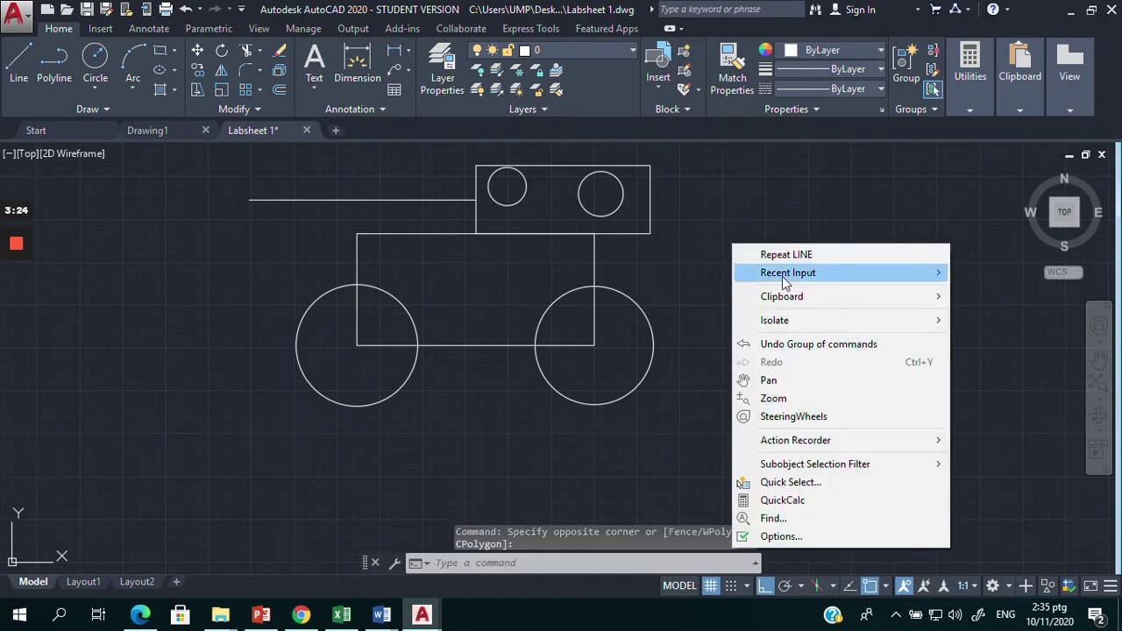
{"action": "left_click", "coordinate": [785, 540]}
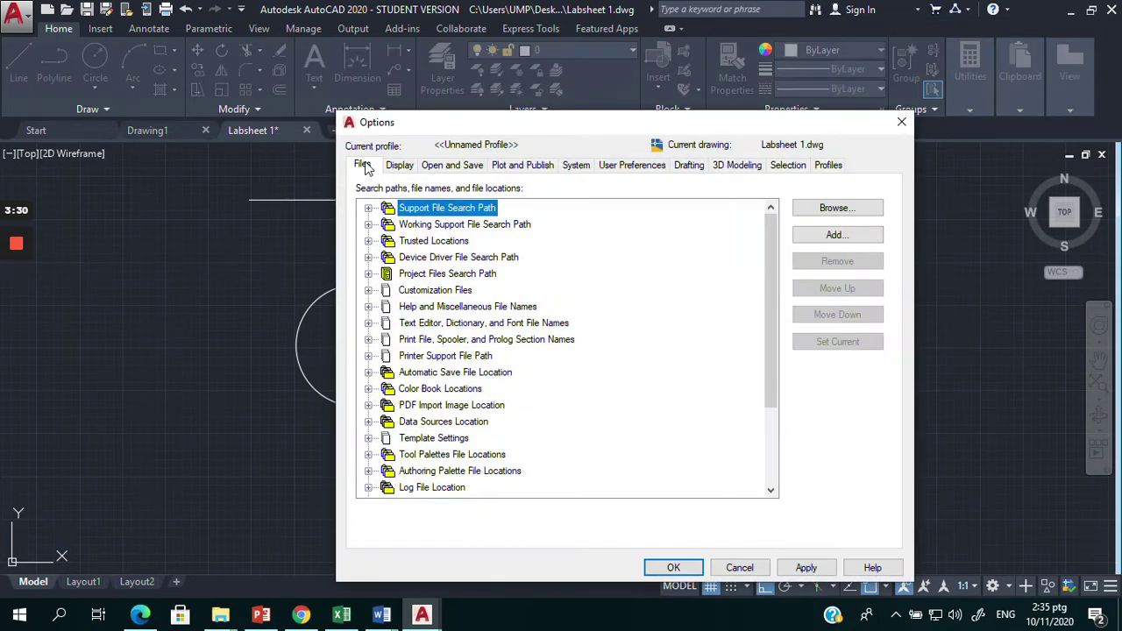
{"action": "left_click", "coordinate": [441, 171]}
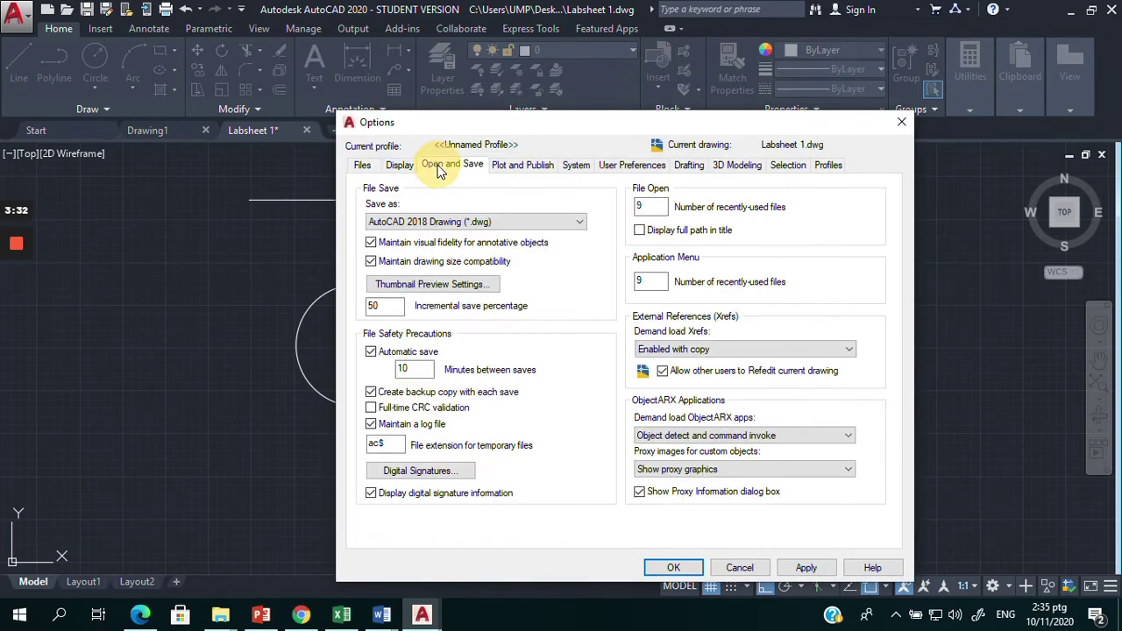
{"action": "left_click", "coordinate": [373, 426]}
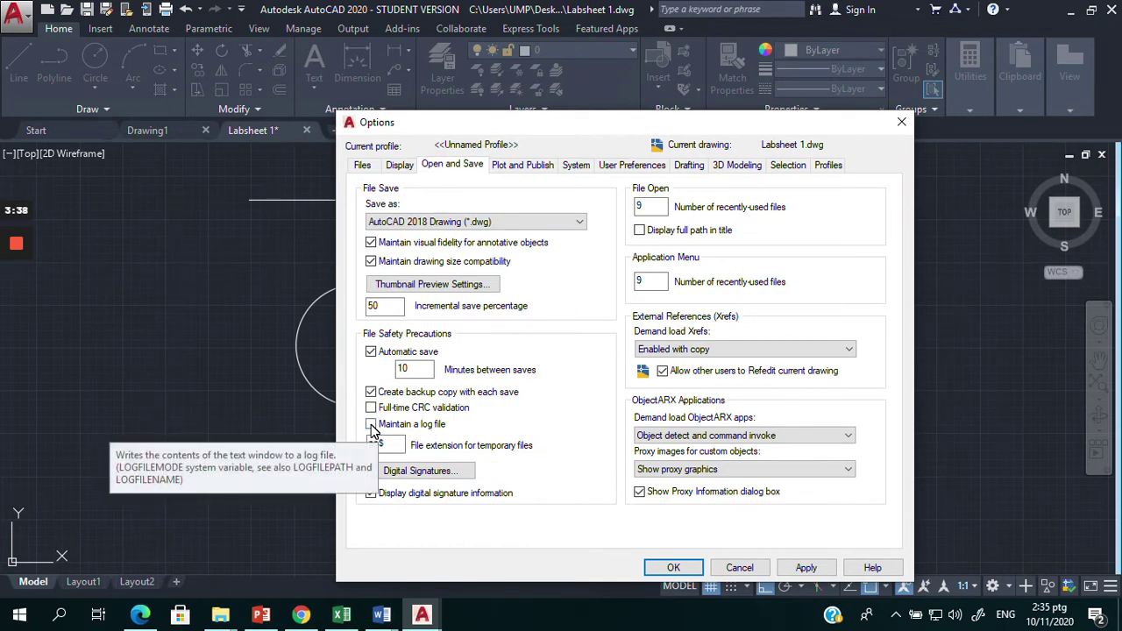
{"action": "left_click", "coordinate": [370, 426]}
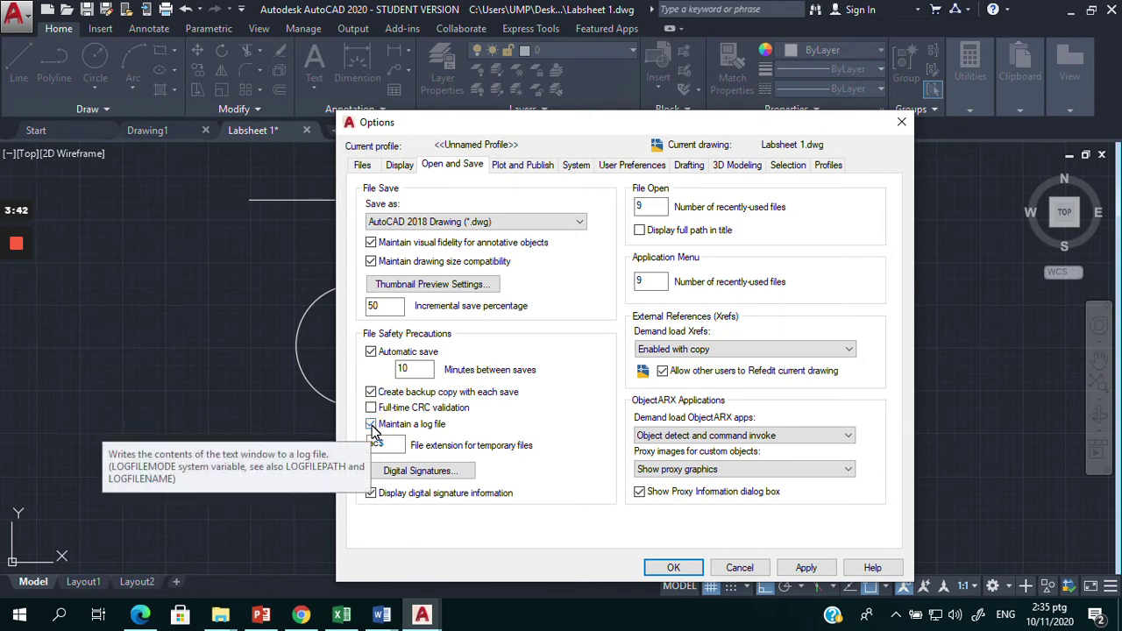
{"action": "left_click", "coordinate": [371, 426]}
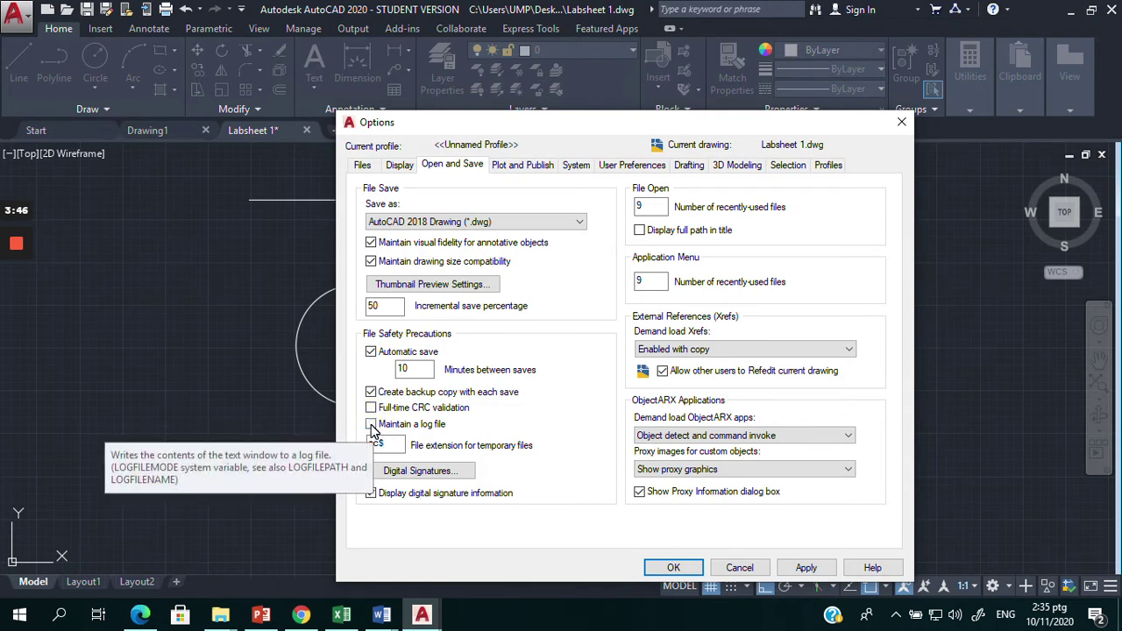
{"action": "left_click", "coordinate": [371, 426]}
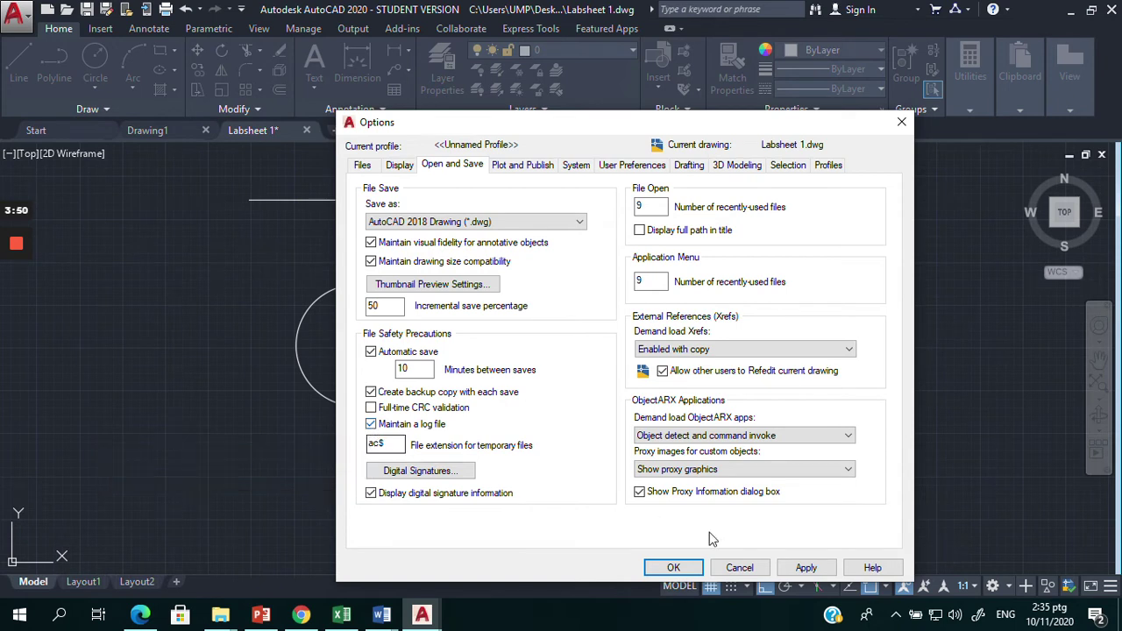
{"action": "left_click", "coordinate": [806, 568]}
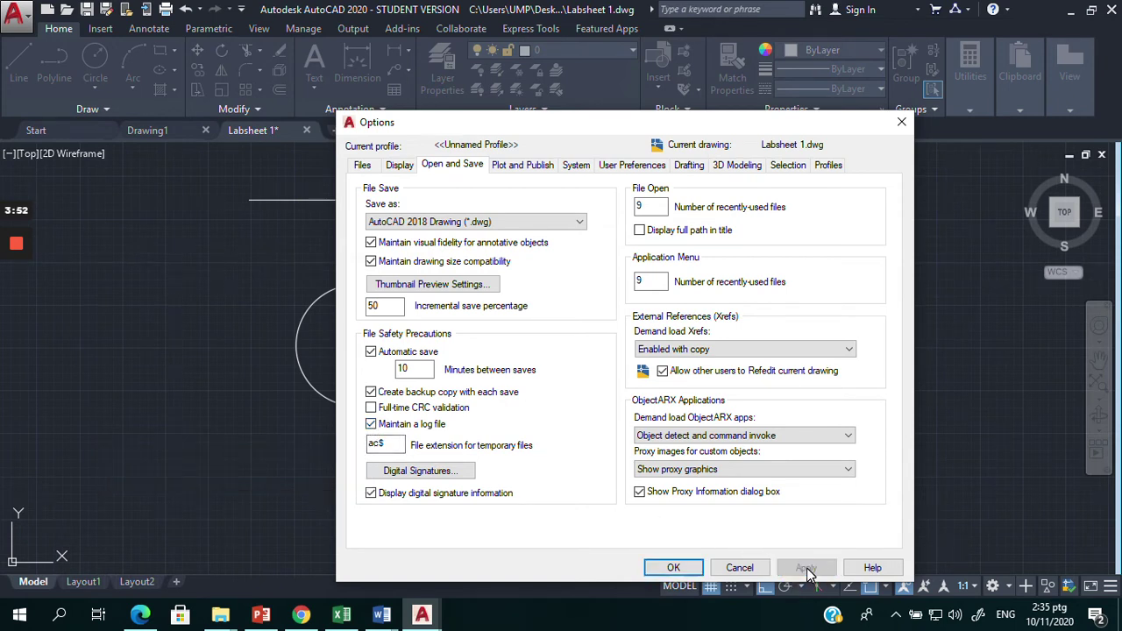
Step: On the Files tab, expand Log File Location to reveal its current history folder path
{"action": "left_click", "coordinate": [364, 167]}
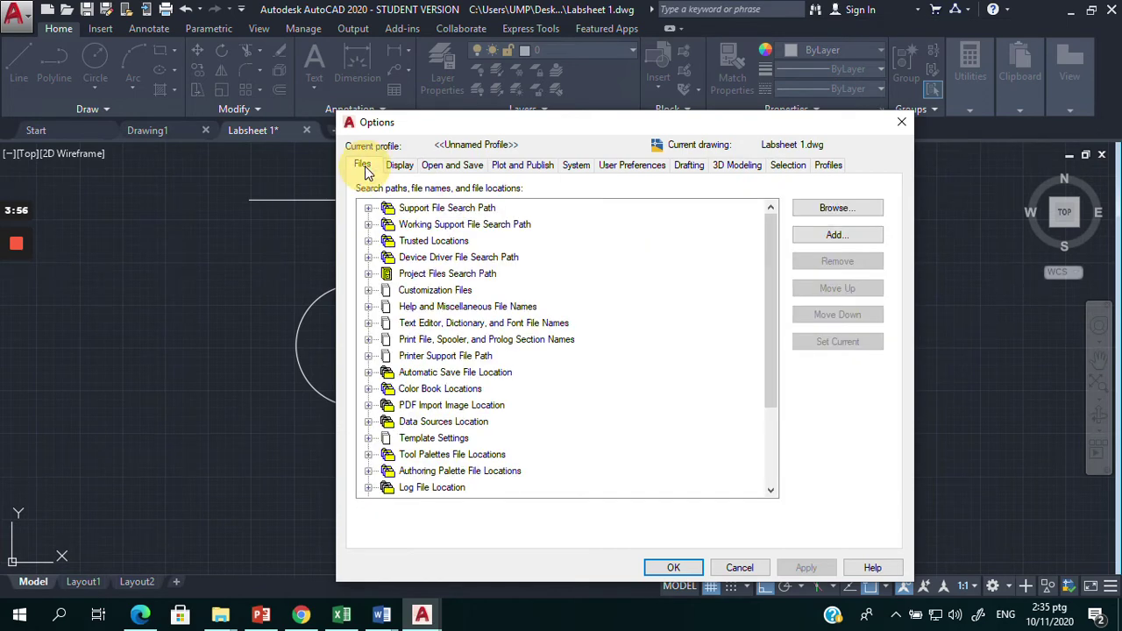
{"action": "mouse_move", "coordinate": [432, 488]}
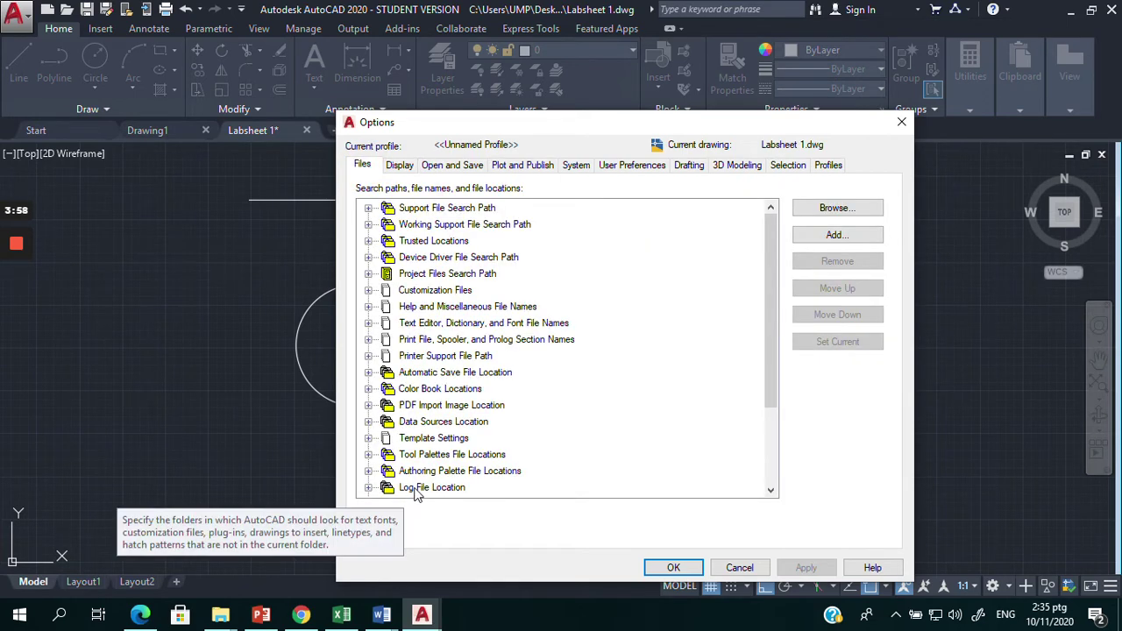
{"action": "left_click", "coordinate": [369, 489]}
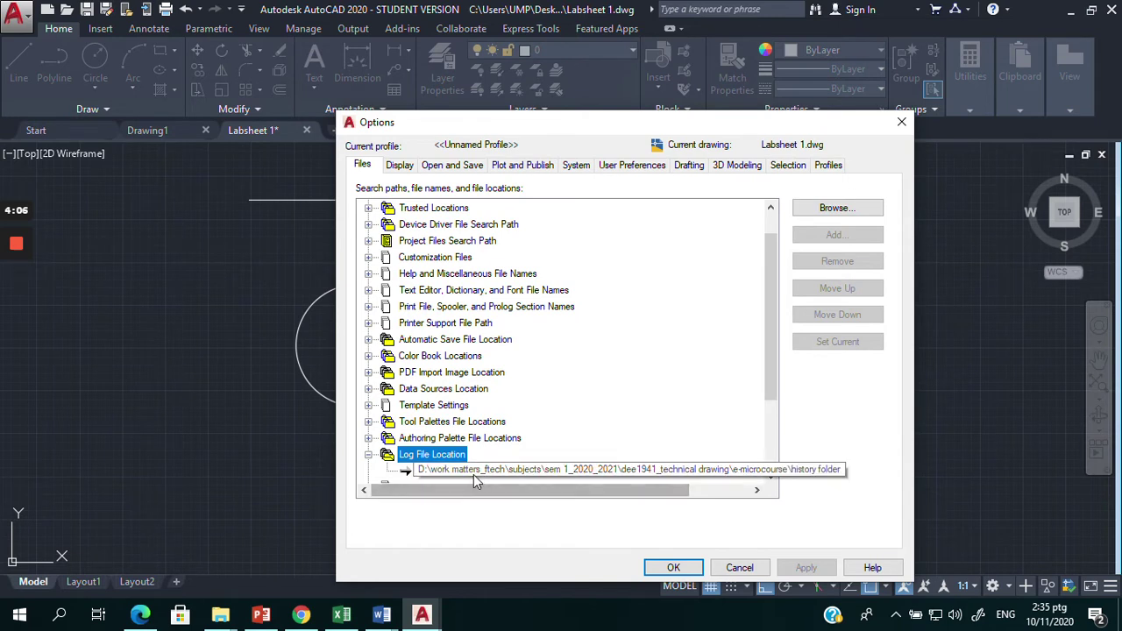
{"action": "left_click", "coordinate": [452, 472]}
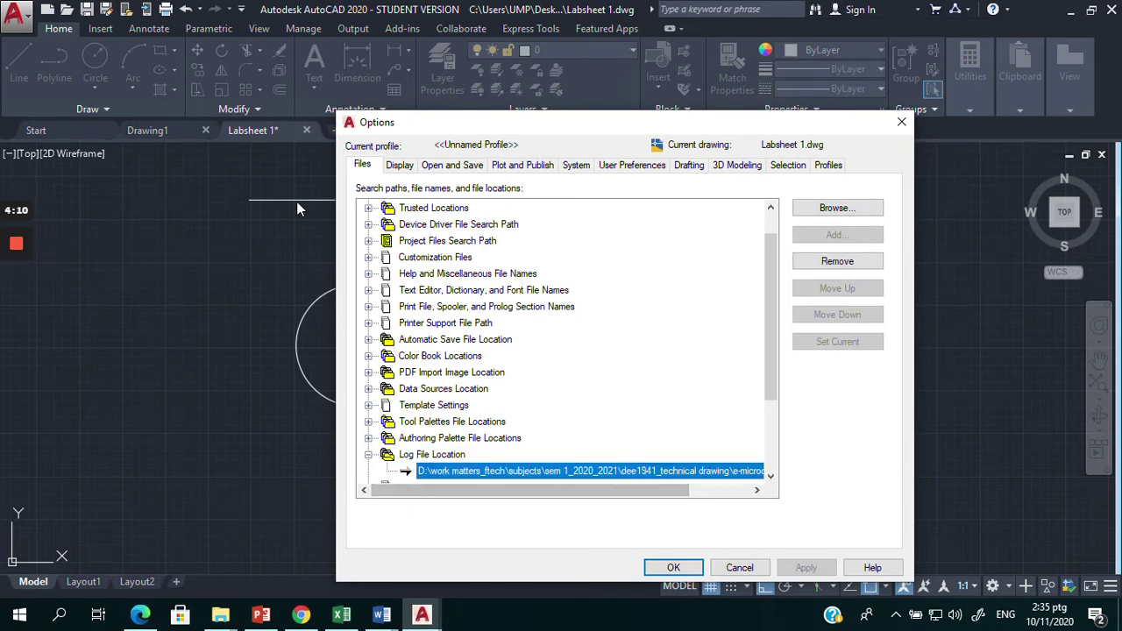
Step: Browse for a new log file folder, searching the Desktop and local disk trees
{"action": "left_click", "coordinate": [826, 212]}
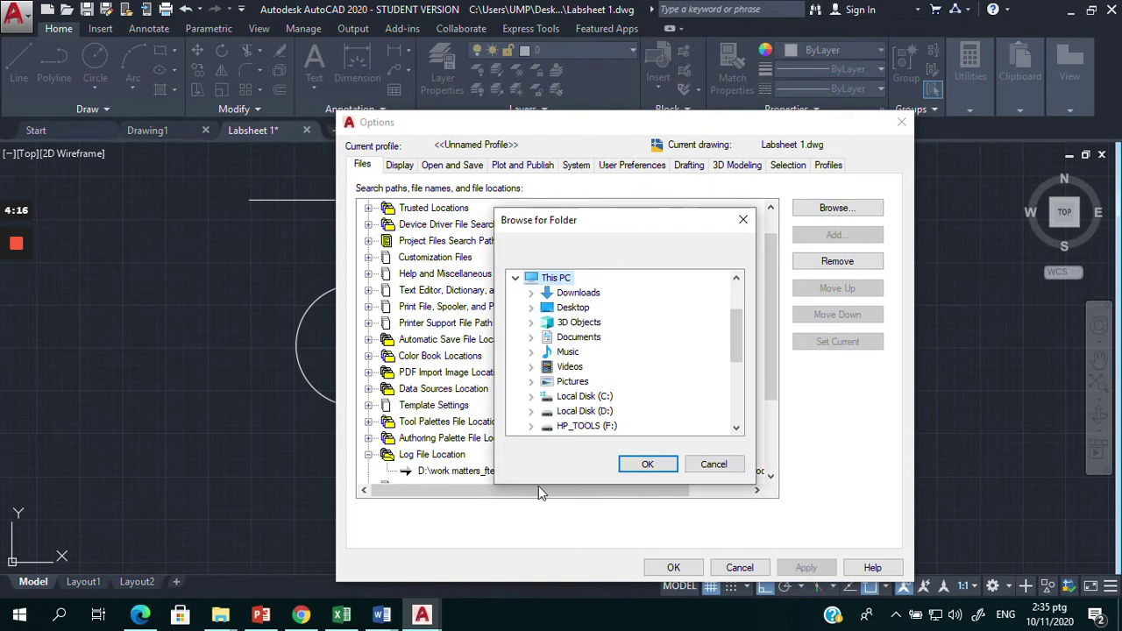
{"action": "left_click", "coordinate": [601, 415]}
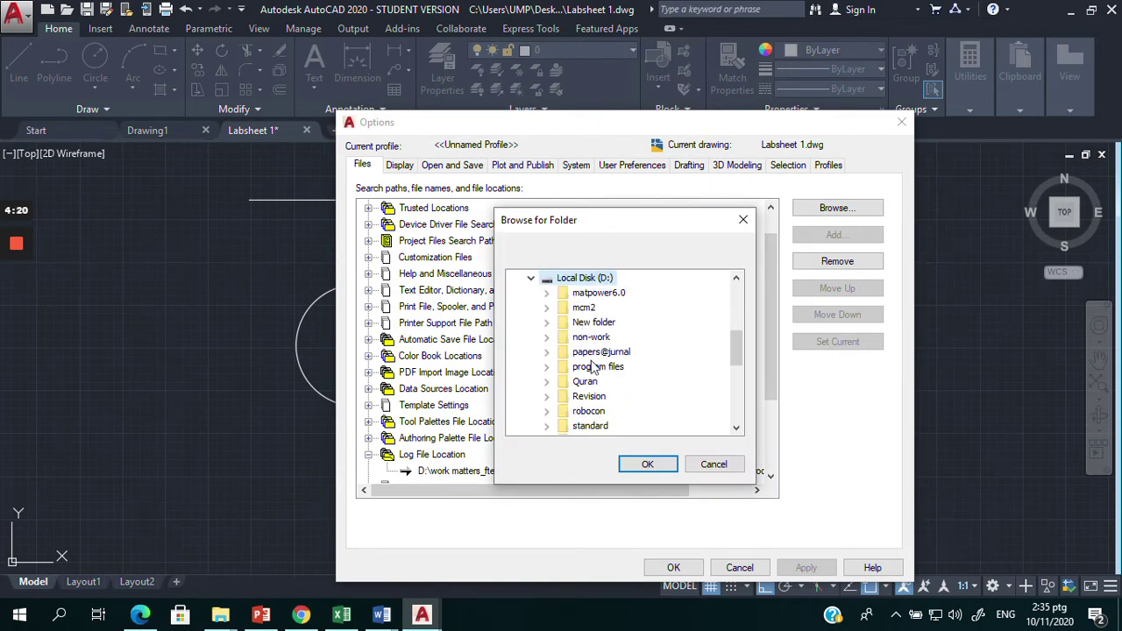
{"action": "scroll", "coordinate": [591, 341], "scroll_direction": "down", "scroll_amount": 1}
{"action": "scroll", "coordinate": [592, 346], "scroll_direction": "down", "scroll_amount": 1}
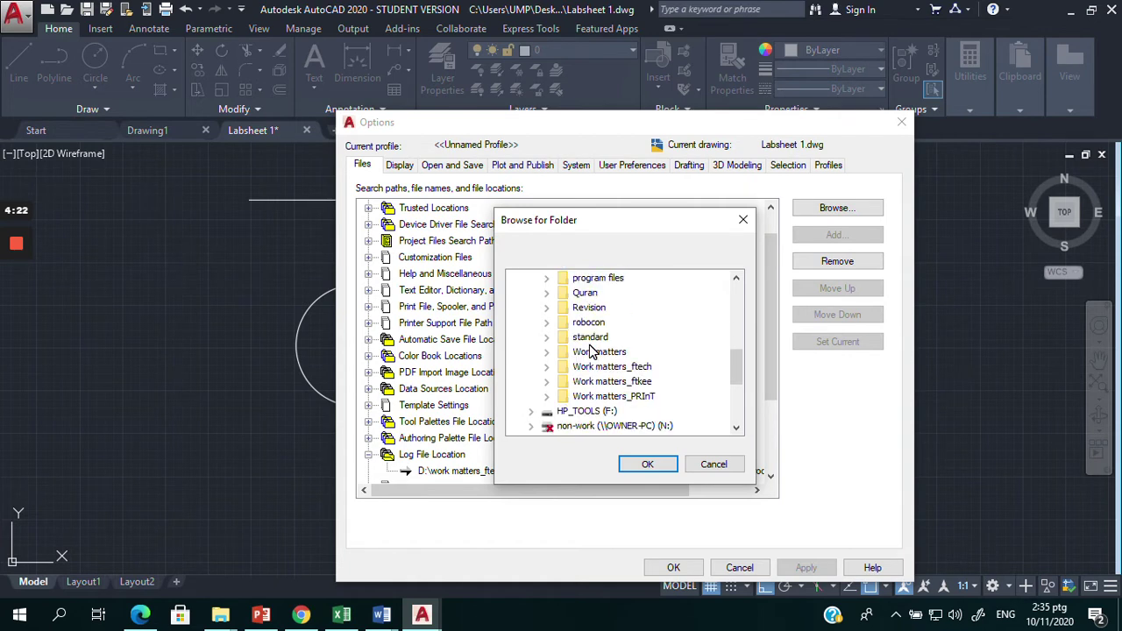
{"action": "left_click", "coordinate": [598, 368]}
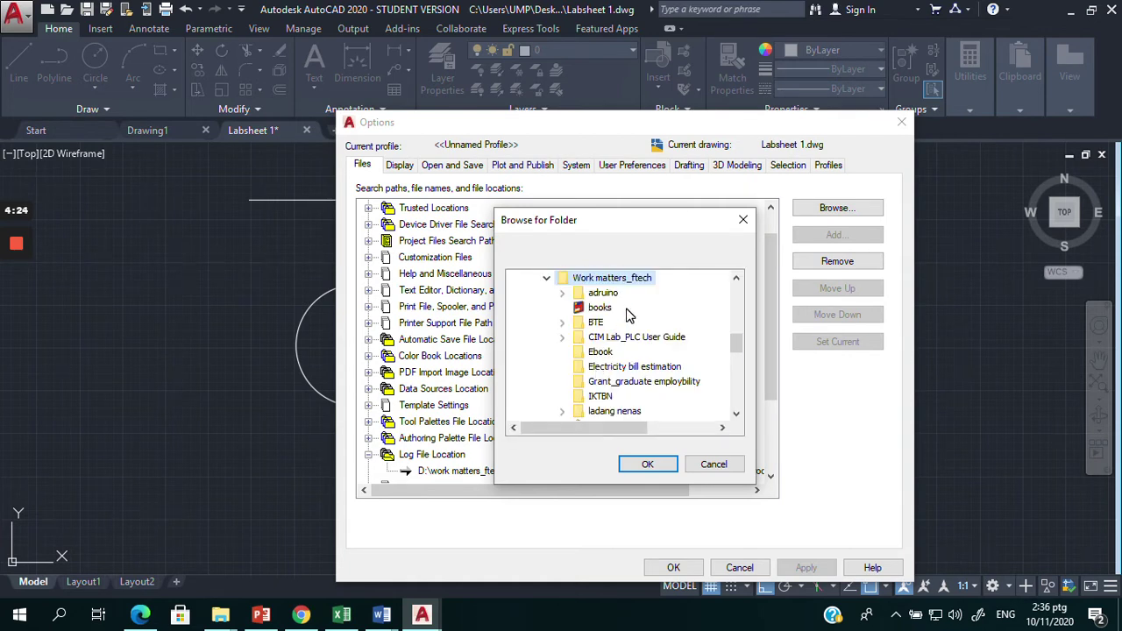
{"action": "scroll", "coordinate": [604, 361], "scroll_direction": "up", "scroll_amount": 5}
{"action": "scroll", "coordinate": [611, 358], "scroll_direction": "up", "scroll_amount": 5}
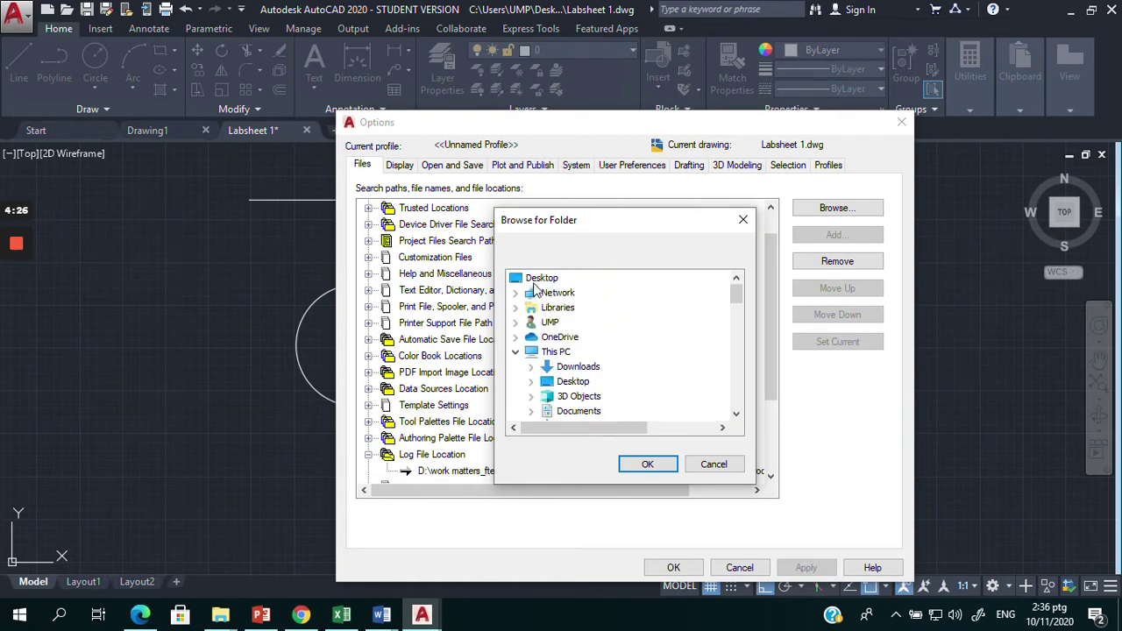
{"action": "left_click", "coordinate": [537, 279]}
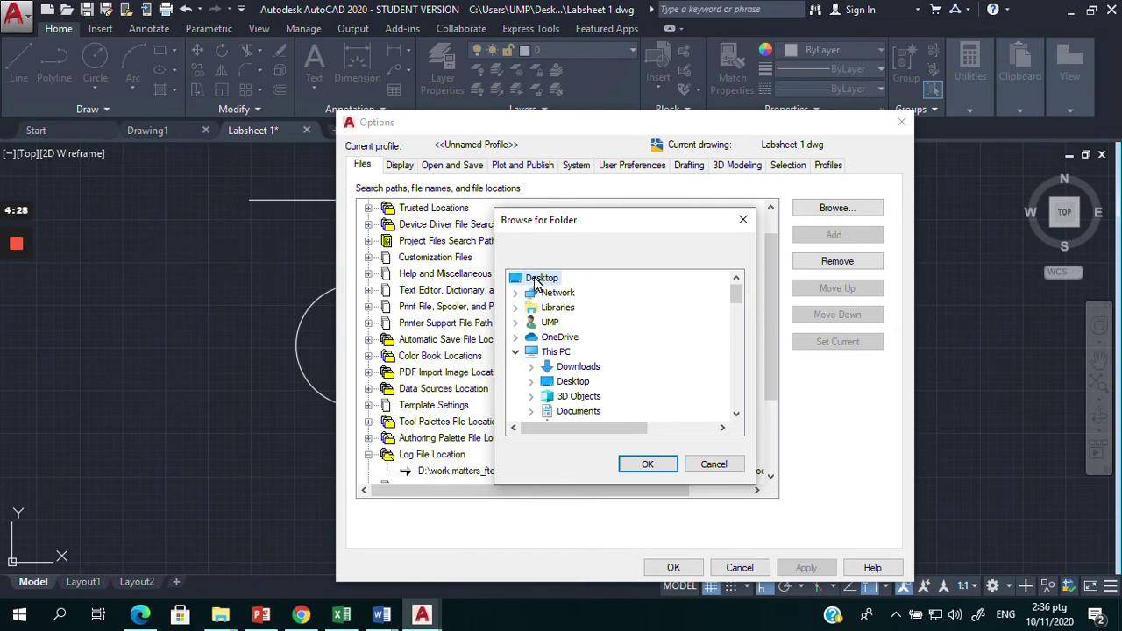
{"action": "double_click", "coordinate": [538, 279]}
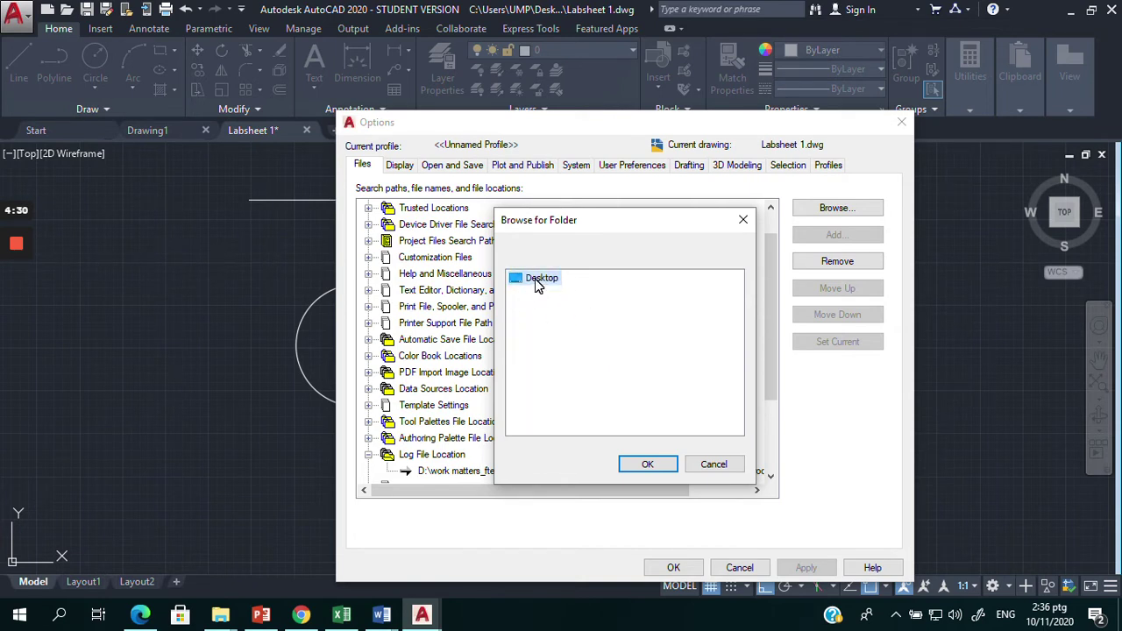
{"action": "double_click", "coordinate": [537, 281]}
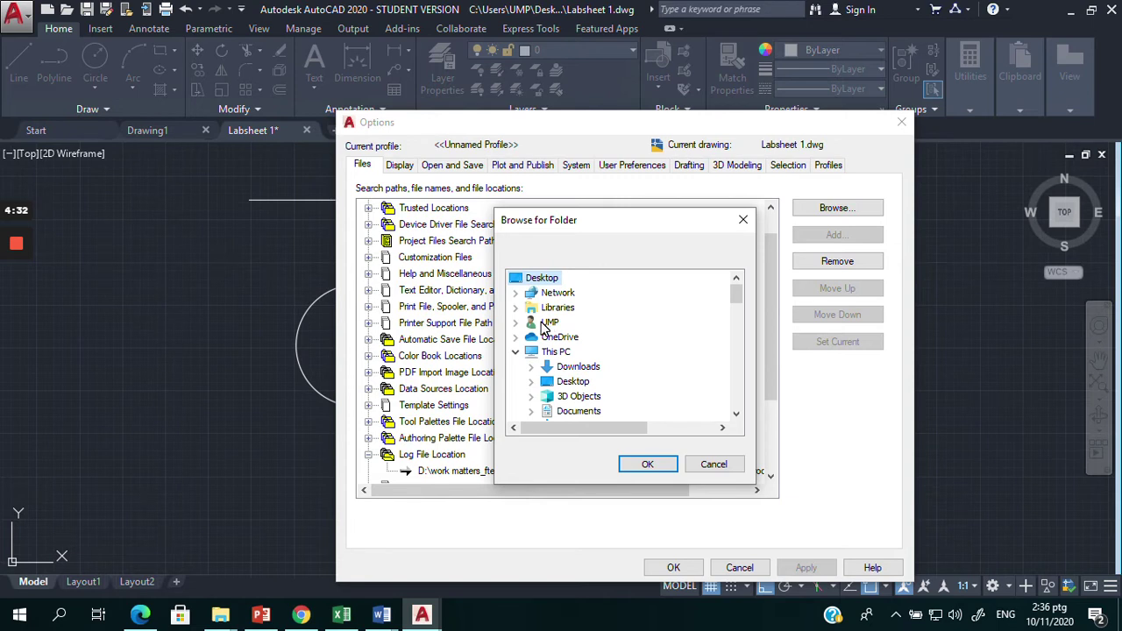
{"action": "scroll", "coordinate": [551, 322], "scroll_direction": "down", "scroll_amount": 1}
{"action": "scroll", "coordinate": [567, 319], "scroll_direction": "down", "scroll_amount": 1}
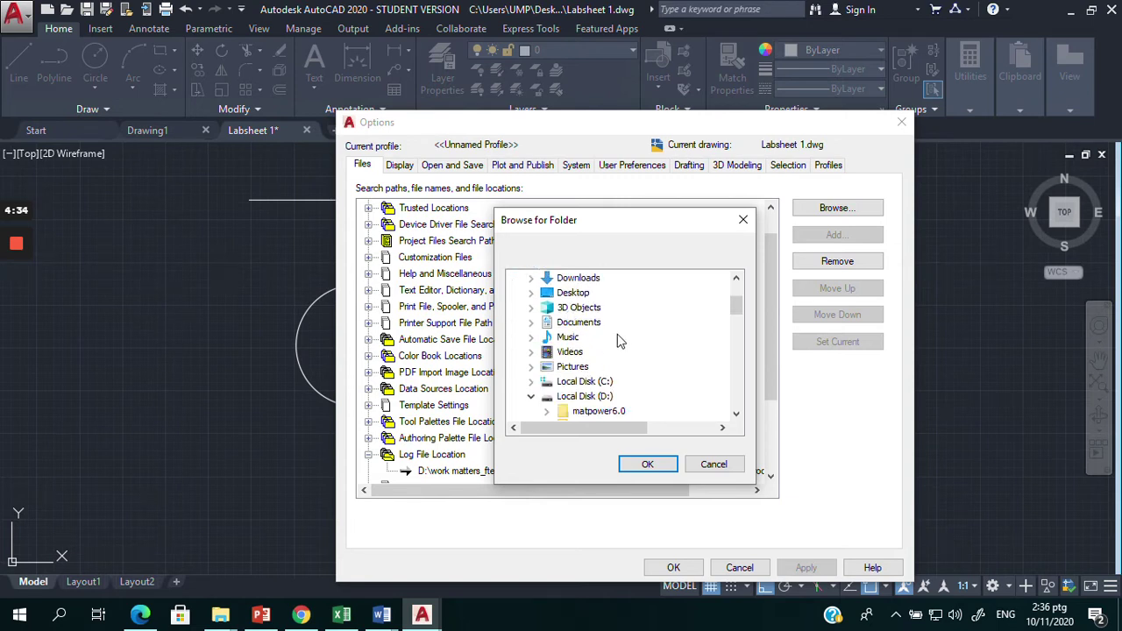
{"action": "scroll", "coordinate": [607, 353], "scroll_direction": "down", "scroll_amount": 1}
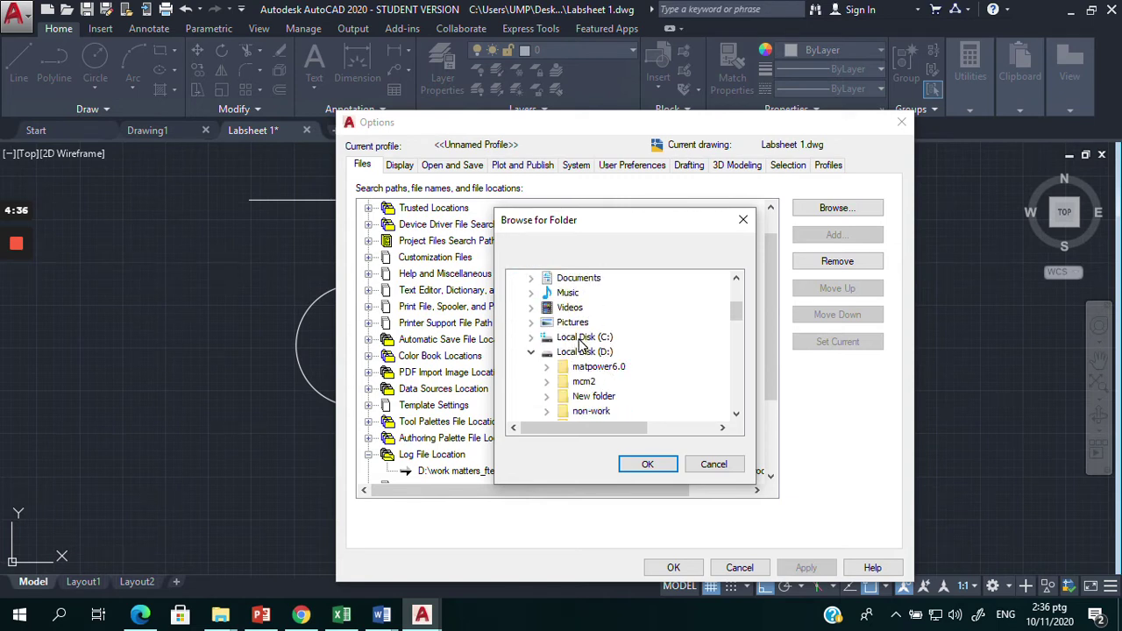
{"action": "left_click", "coordinate": [581, 338]}
{"action": "double_click", "coordinate": [581, 338]}
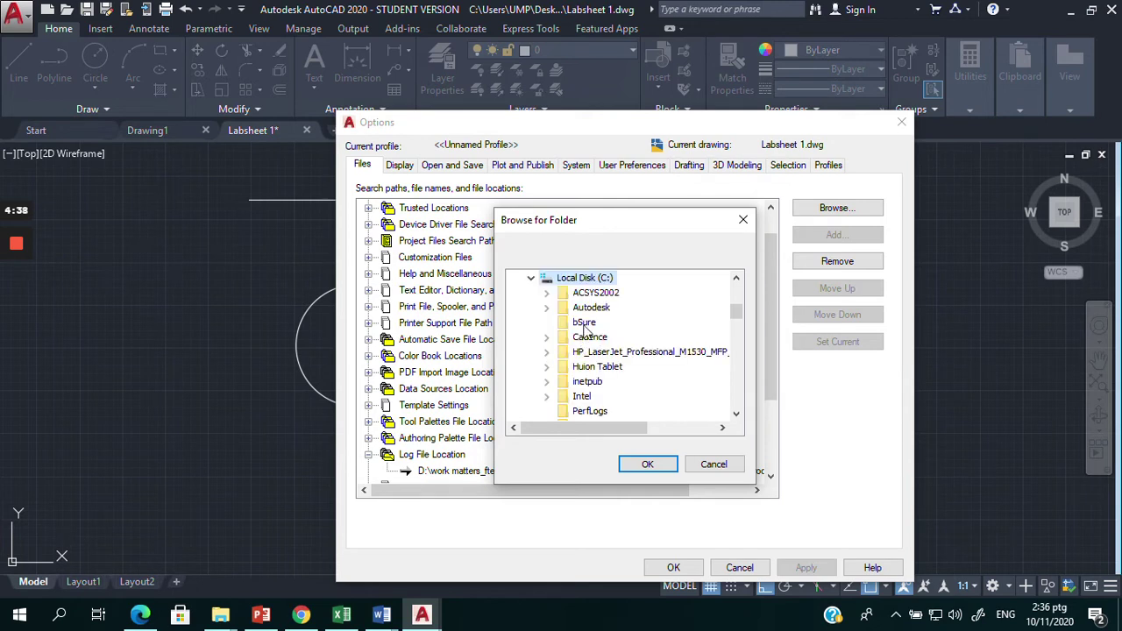
{"action": "scroll", "coordinate": [587, 323], "scroll_direction": "up", "scroll_amount": 2}
{"action": "scroll", "coordinate": [561, 365], "scroll_direction": "down", "scroll_amount": 2}
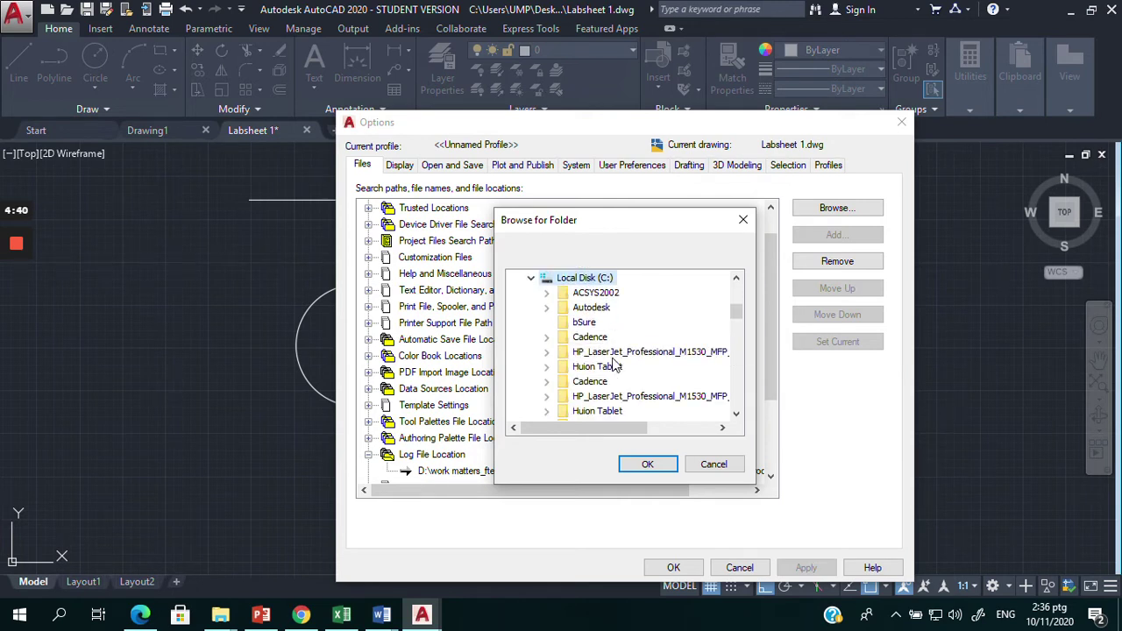
{"action": "scroll", "coordinate": [539, 364], "scroll_direction": "up", "scroll_amount": 4}
{"action": "scroll", "coordinate": [548, 352], "scroll_direction": "up", "scroll_amount": 1}
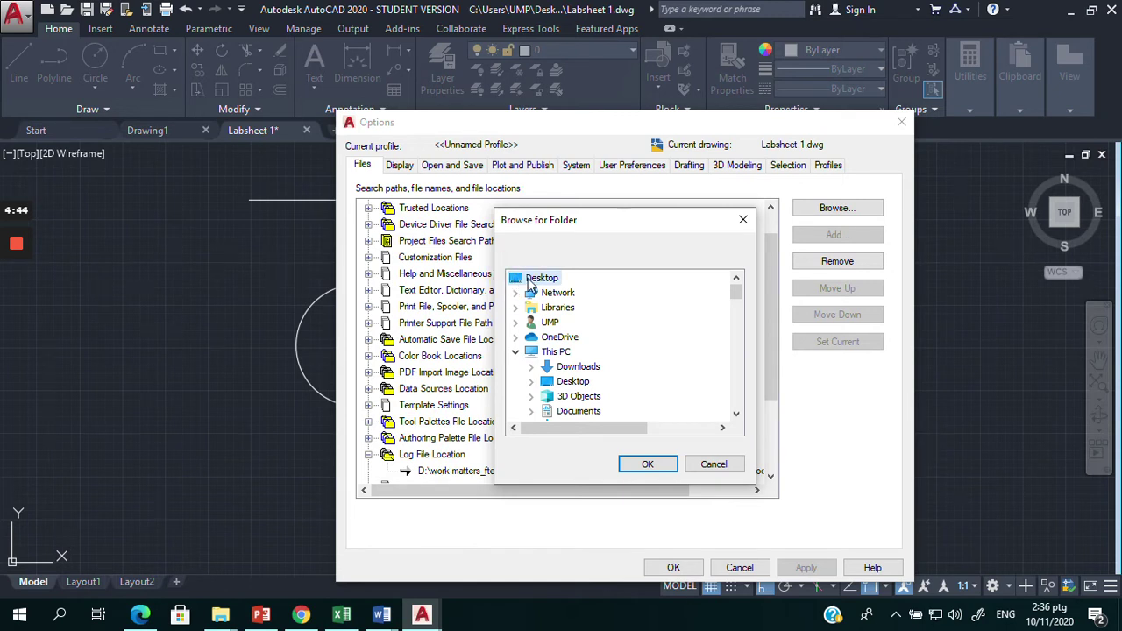
{"action": "scroll", "coordinate": [668, 303], "scroll_direction": "down", "scroll_amount": 5}
{"action": "scroll", "coordinate": [668, 304], "scroll_direction": "down", "scroll_amount": 2}
{"action": "scroll", "coordinate": [649, 310], "scroll_direction": "down", "scroll_amount": 2}
{"action": "scroll", "coordinate": [640, 313], "scroll_direction": "up", "scroll_amount": 7}
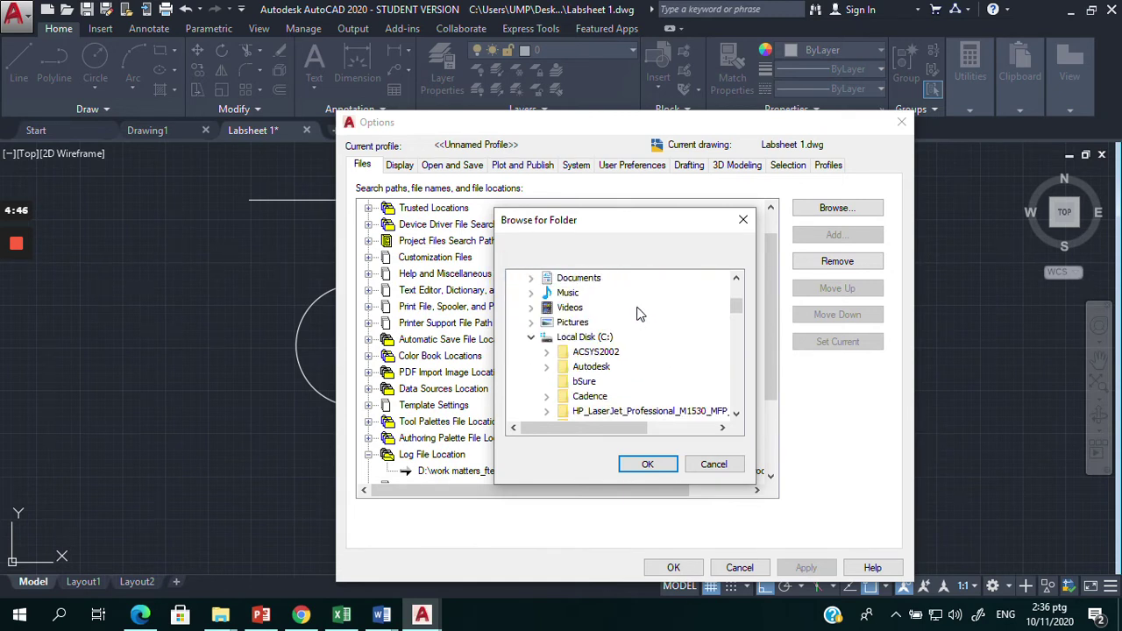
{"action": "scroll", "coordinate": [613, 315], "scroll_direction": "up", "scroll_amount": 3}
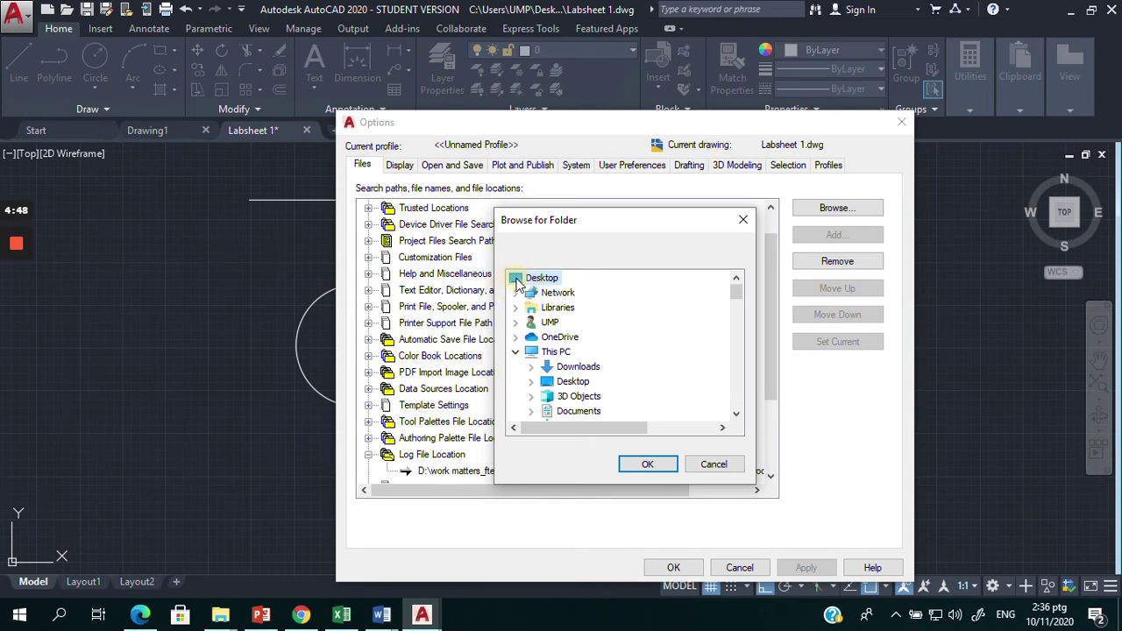
Step: Set the log file location to Desktop\DEE1941 tech dwg, apply it, and close Options
{"action": "left_click", "coordinate": [516, 351]}
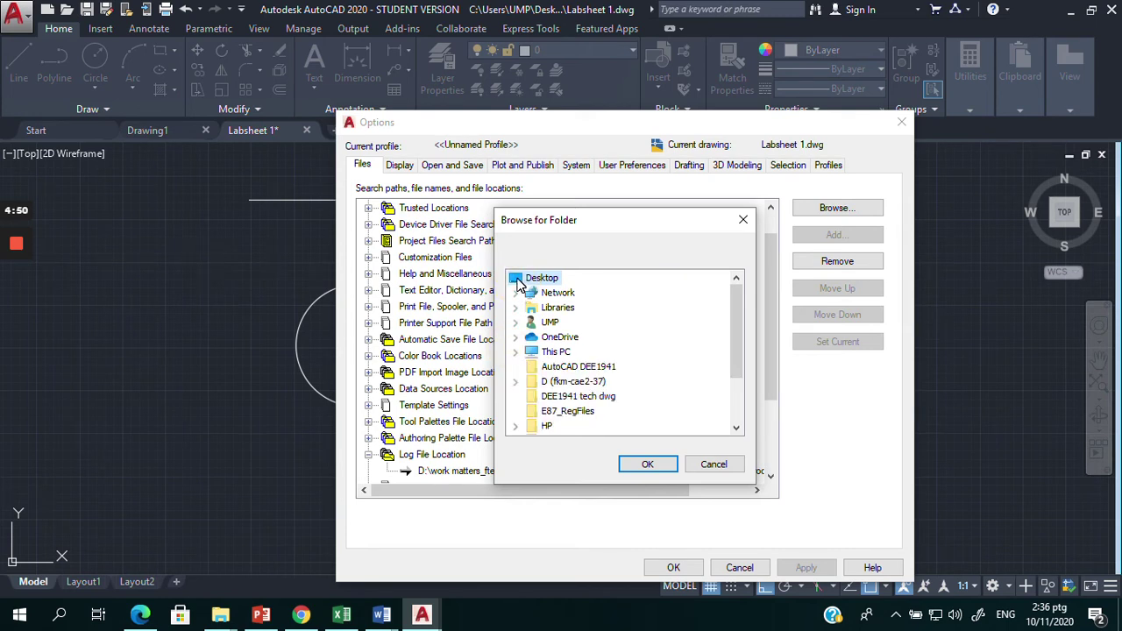
{"action": "scroll", "coordinate": [632, 334], "scroll_direction": "down", "scroll_amount": 1}
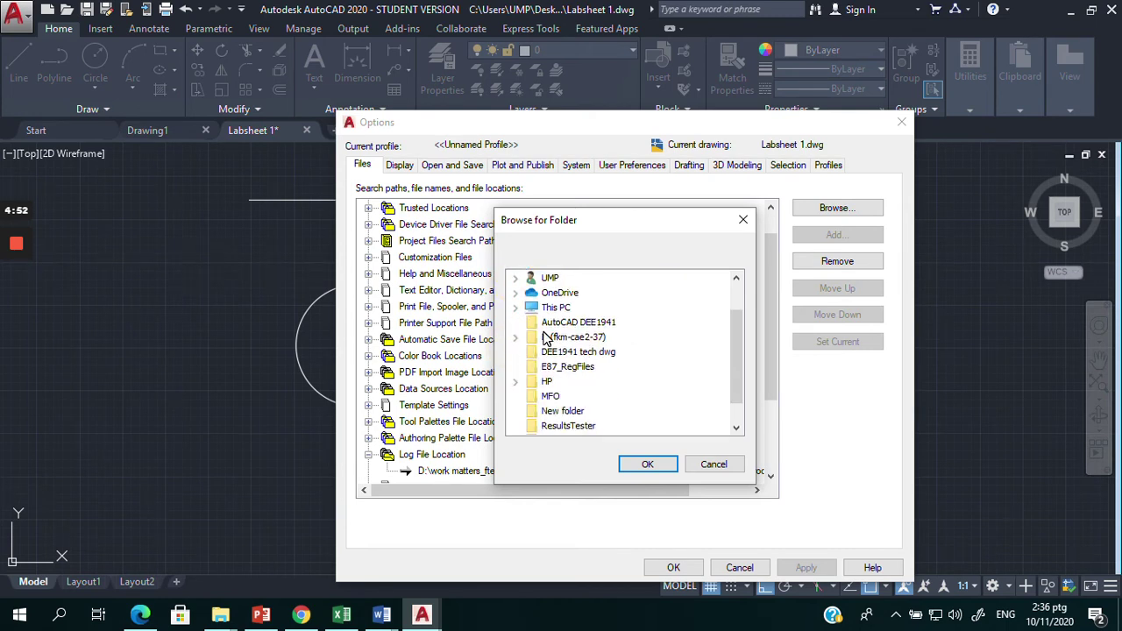
{"action": "left_click", "coordinate": [585, 353]}
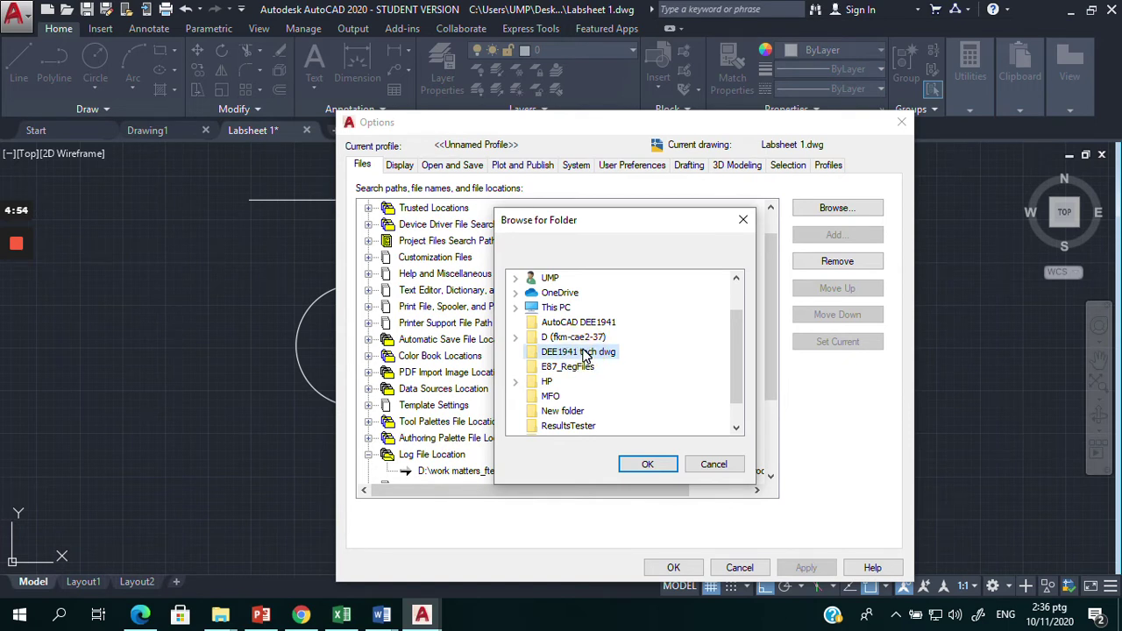
{"action": "scroll", "coordinate": [548, 358], "scroll_direction": "up", "scroll_amount": 1}
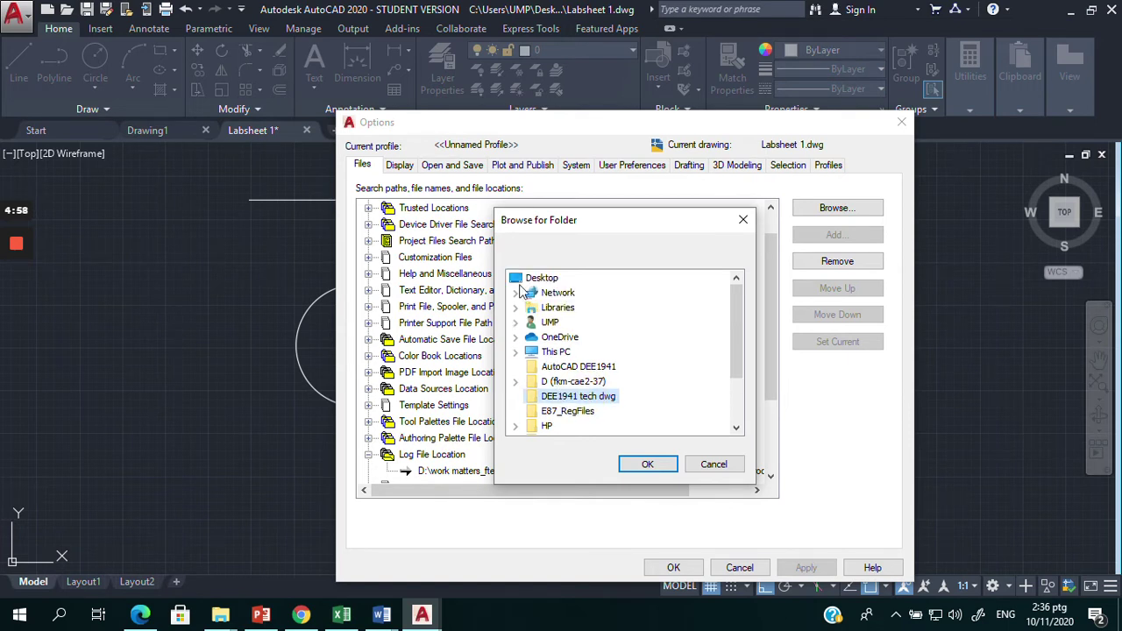
{"action": "left_click", "coordinate": [559, 399]}
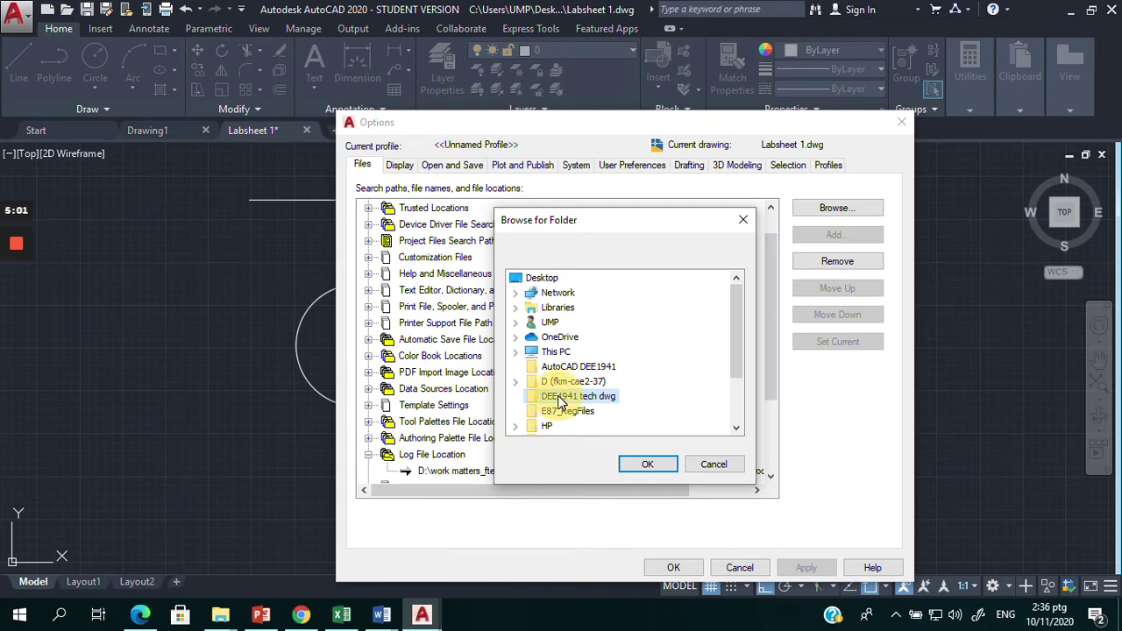
{"action": "left_click", "coordinate": [648, 465]}
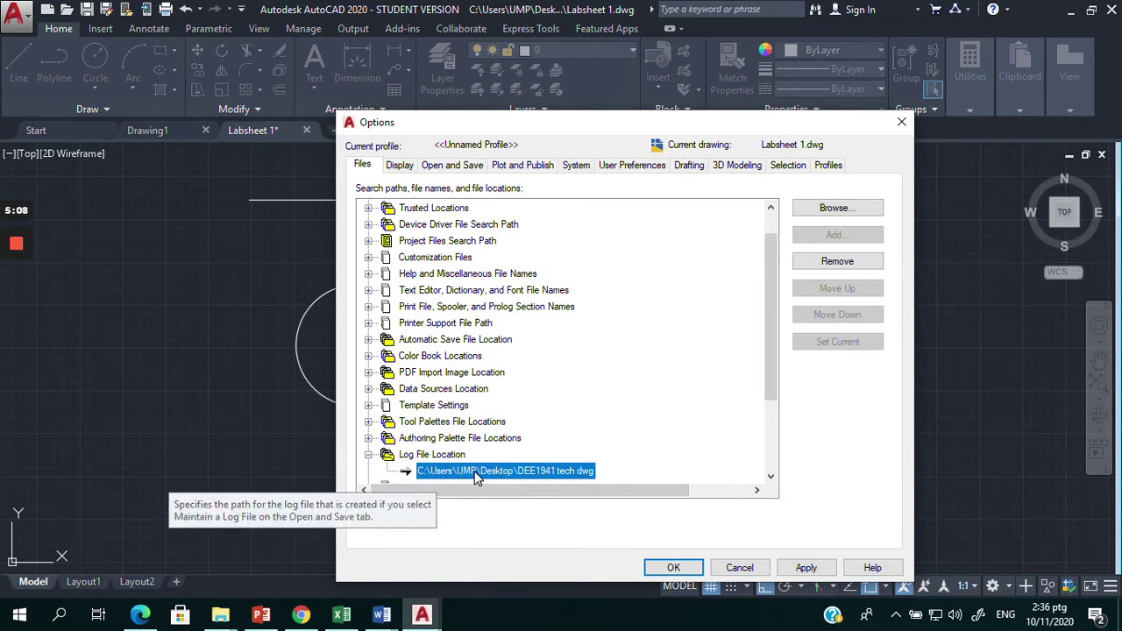
{"action": "left_click", "coordinate": [791, 568]}
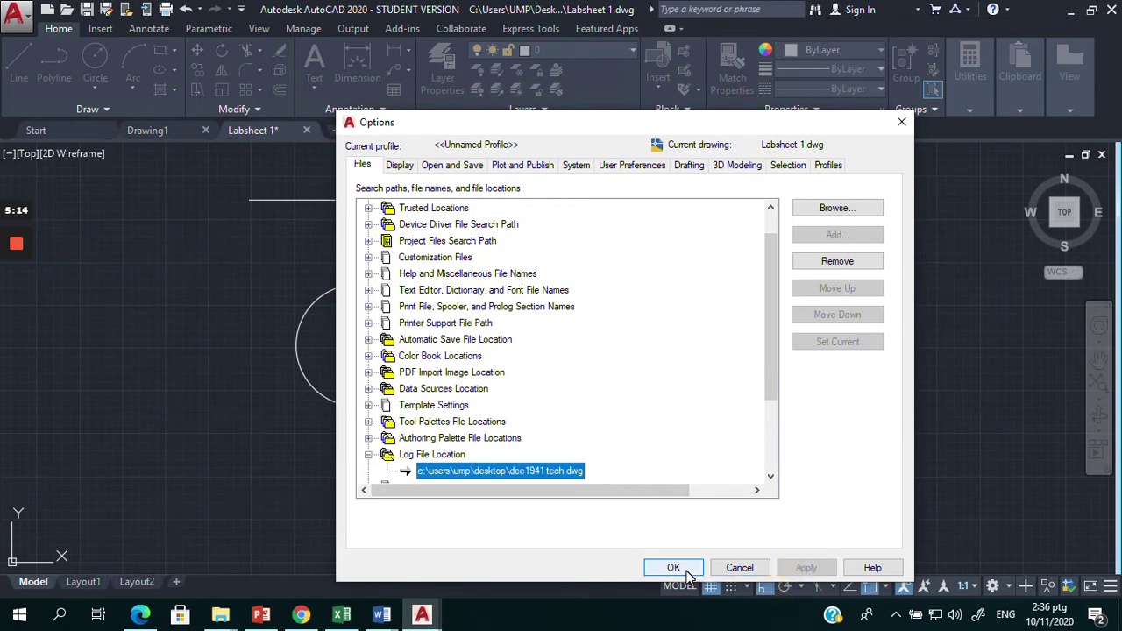
{"action": "left_click", "coordinate": [673, 568]}
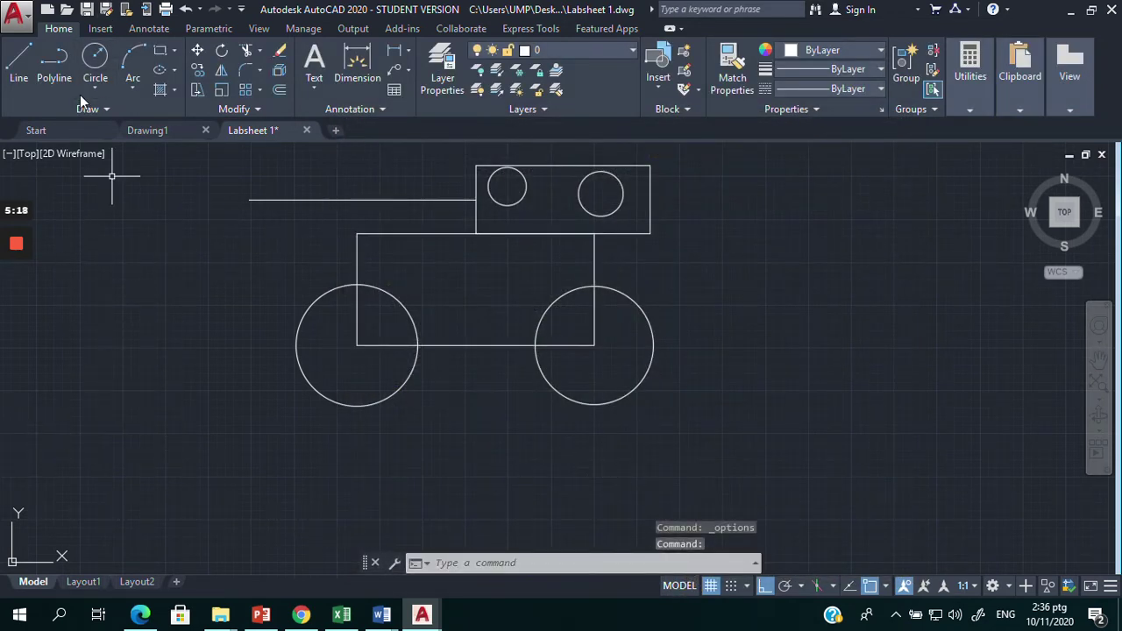
Step: Draw a small circle to the right of the vehicle
{"action": "left_click", "coordinate": [95, 54]}
{"action": "left_click", "coordinate": [788, 247]}
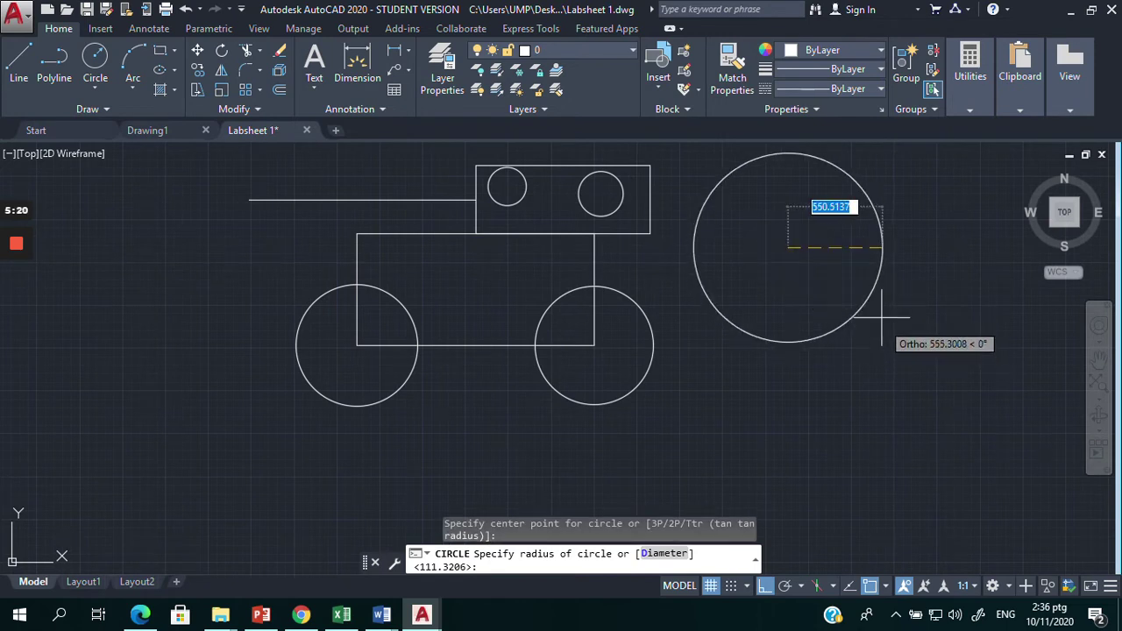
{"action": "left_click", "coordinate": [828, 248]}
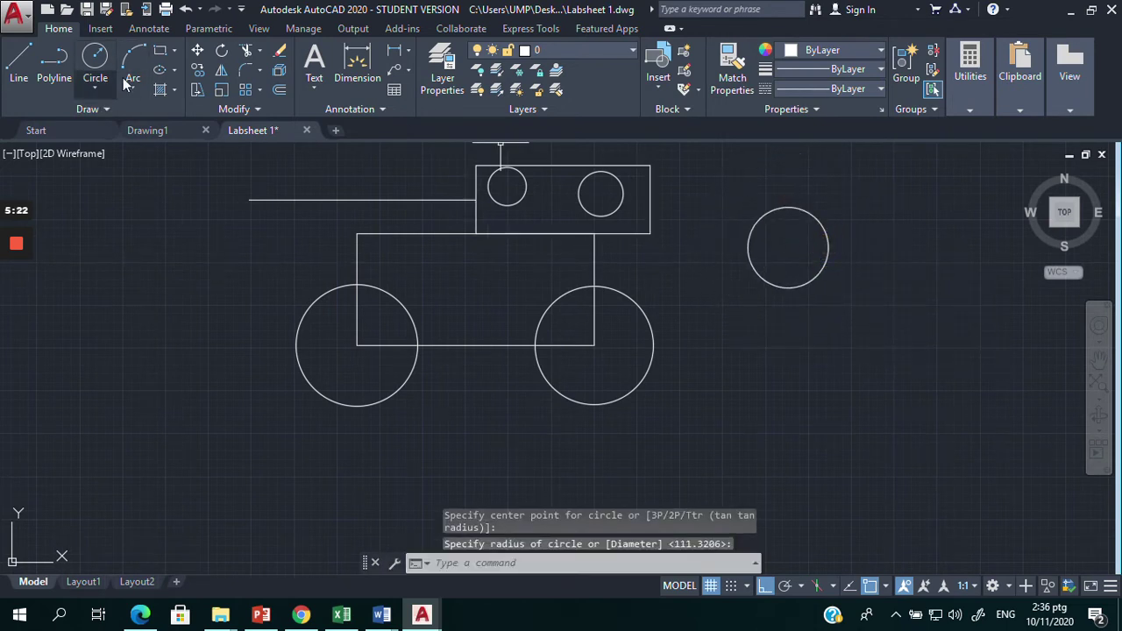
Step: Draw two lines from the circle's centre, one up-right and one down-right, with Ortho off
{"action": "left_click", "coordinate": [19, 59]}
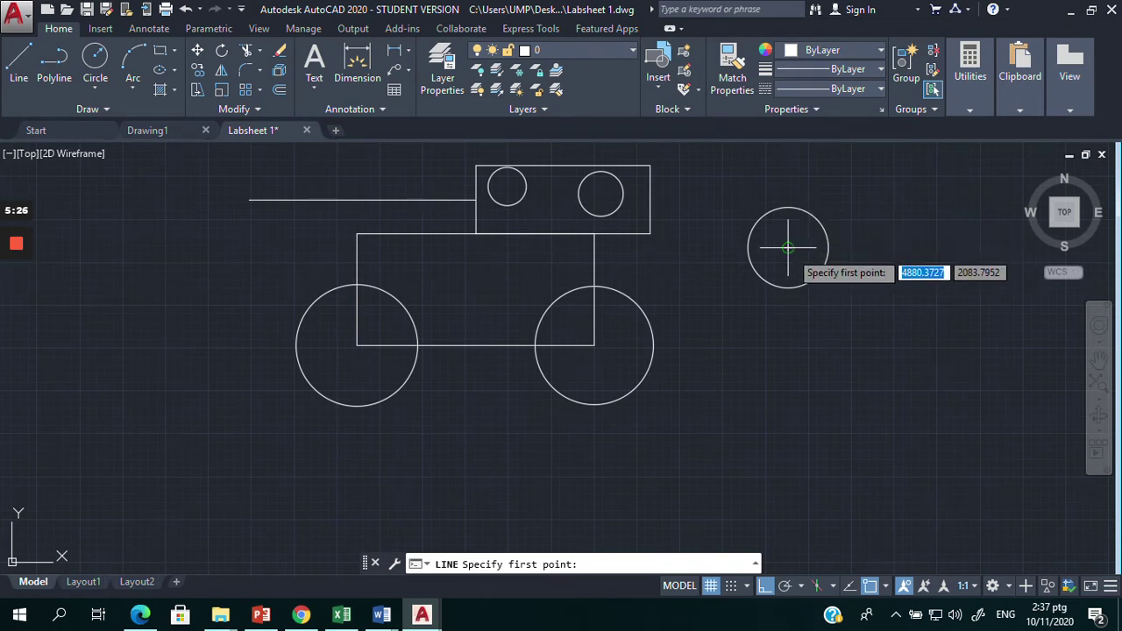
{"action": "left_click", "coordinate": [787, 248]}
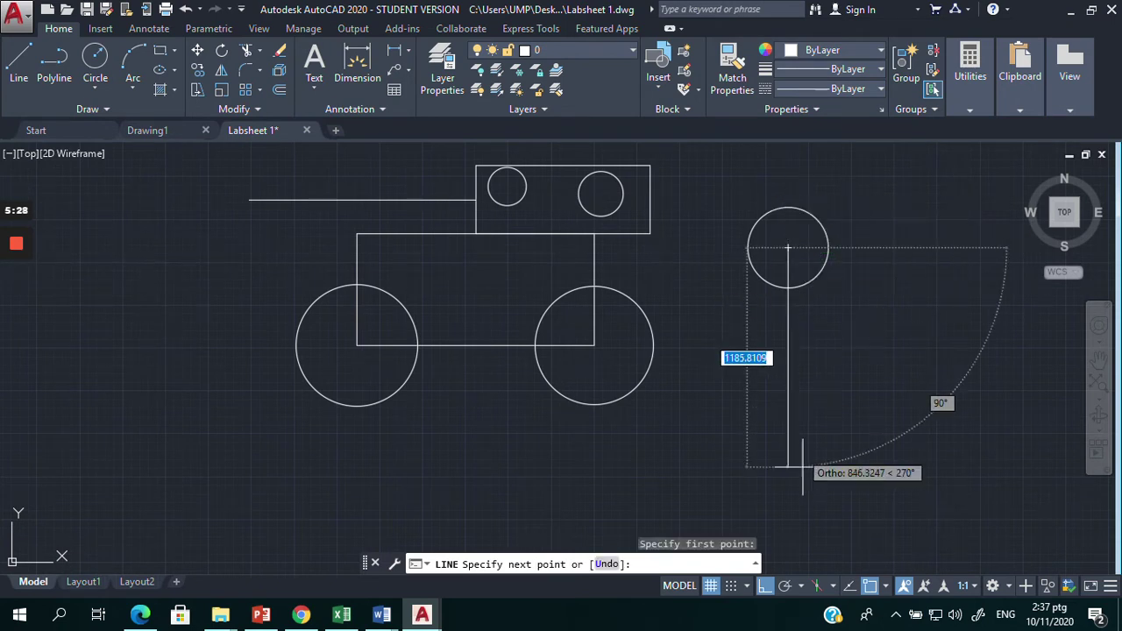
{"action": "left_click", "coordinate": [766, 585]}
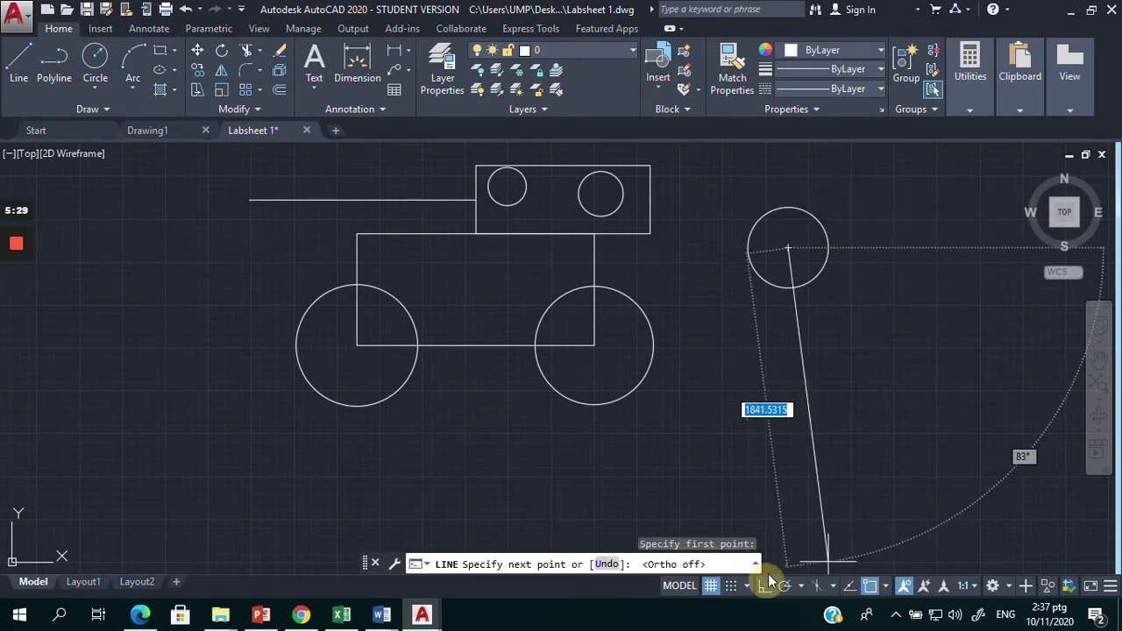
{"action": "left_click", "coordinate": [846, 190]}
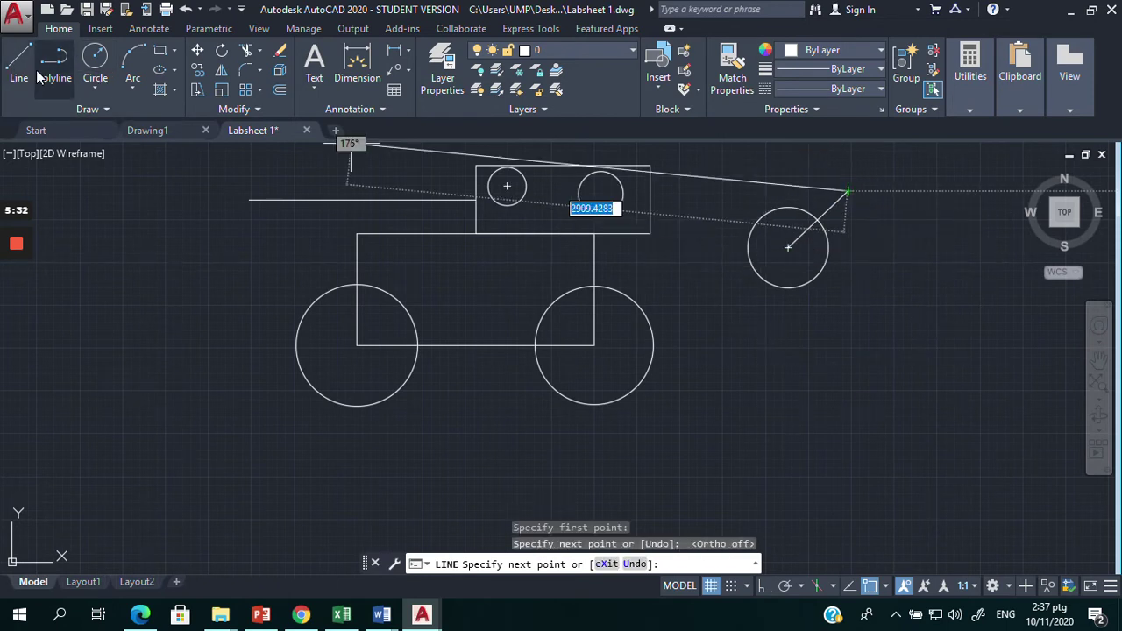
{"action": "key", "text": "Escape"}
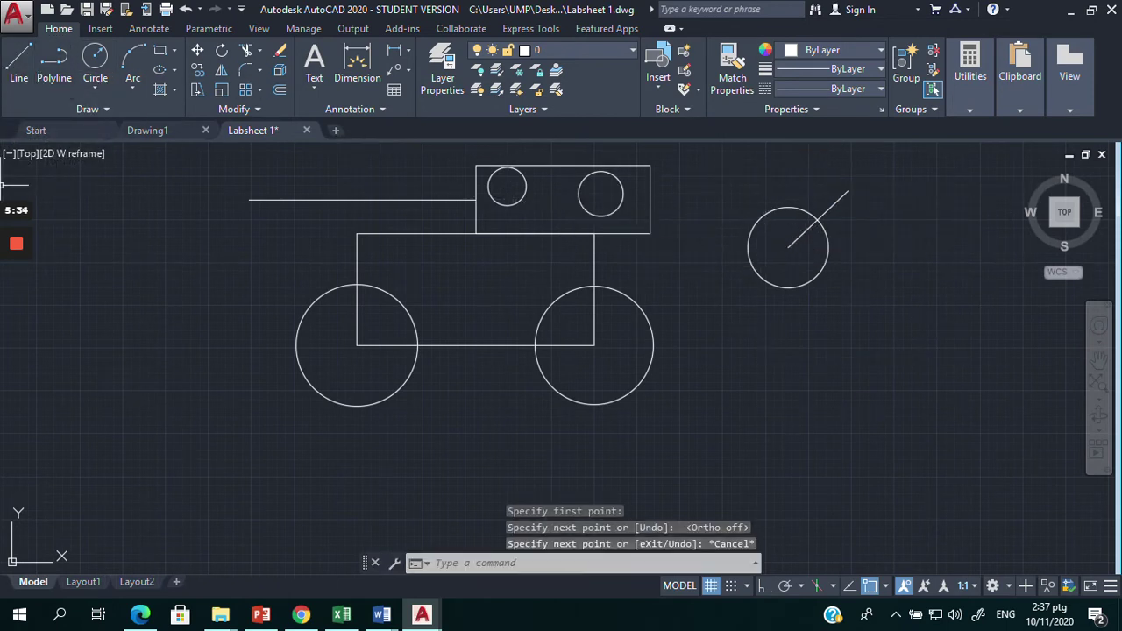
{"action": "left_click", "coordinate": [18, 59]}
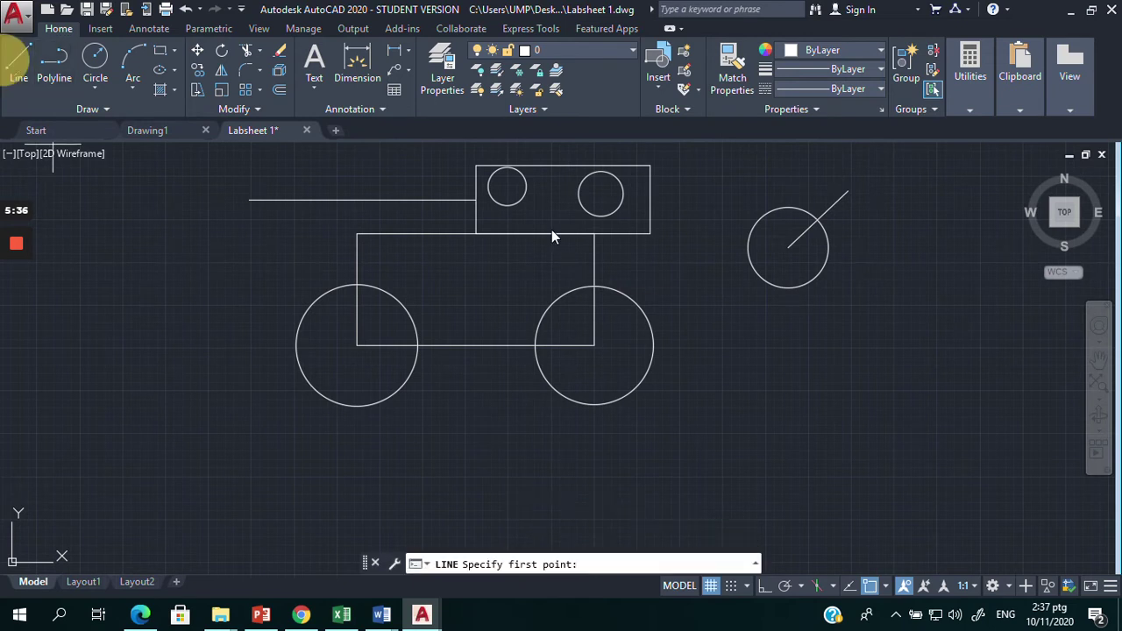
{"action": "left_click", "coordinate": [789, 247]}
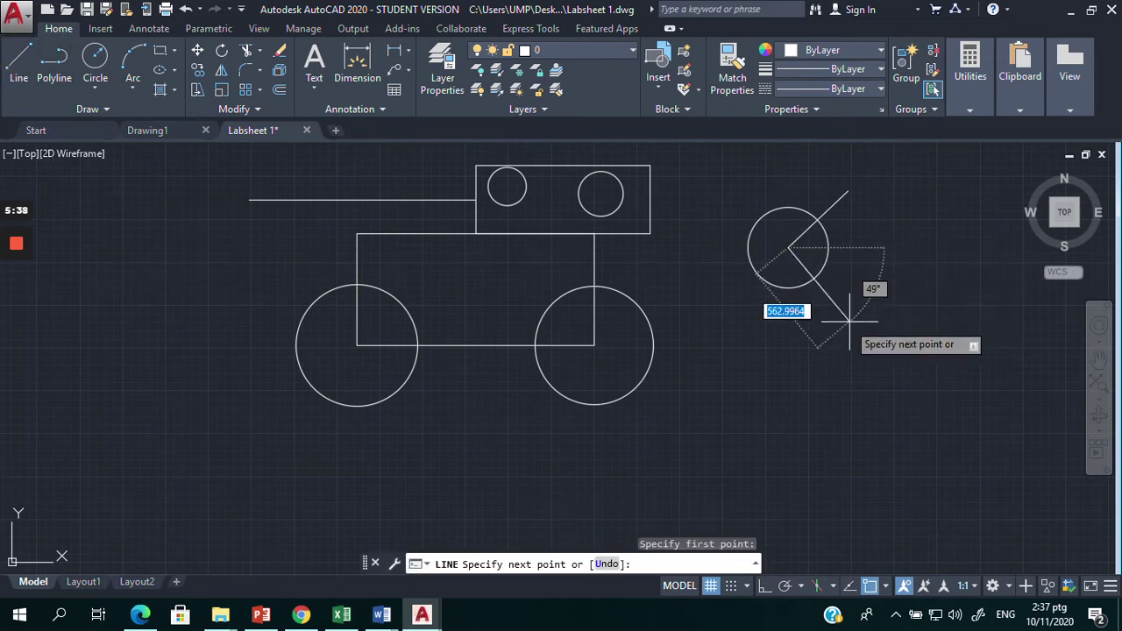
{"action": "left_click", "coordinate": [860, 321]}
{"action": "key", "text": "Escape"}
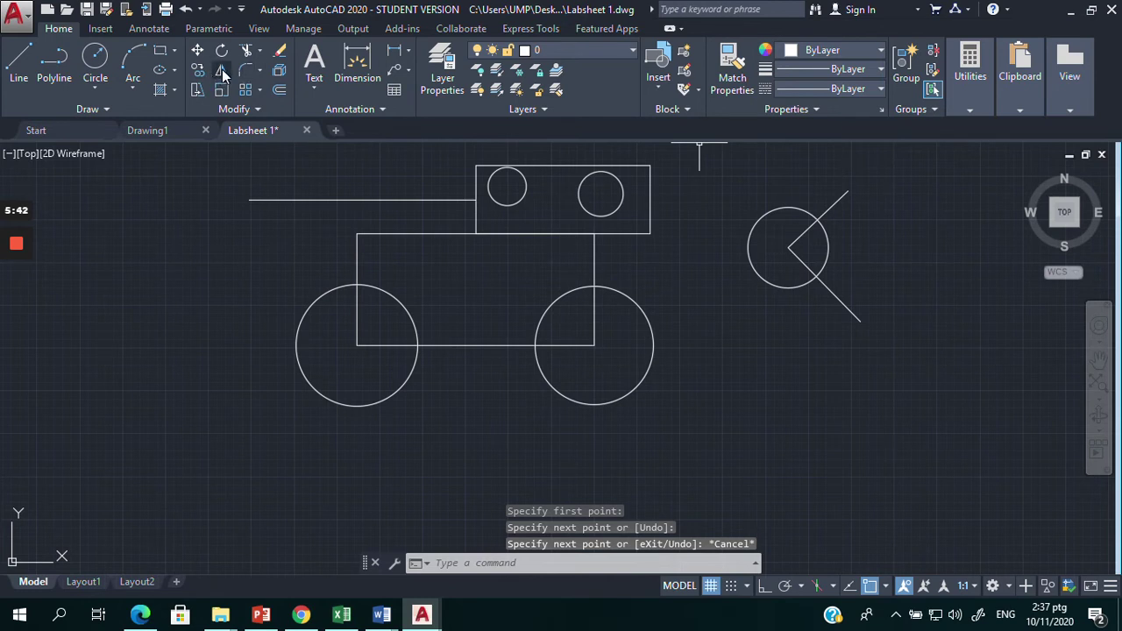
Step: Trim the circle's arc between the two diagonal lines, leaving a right-facing open wedge
{"action": "left_click", "coordinate": [246, 51]}
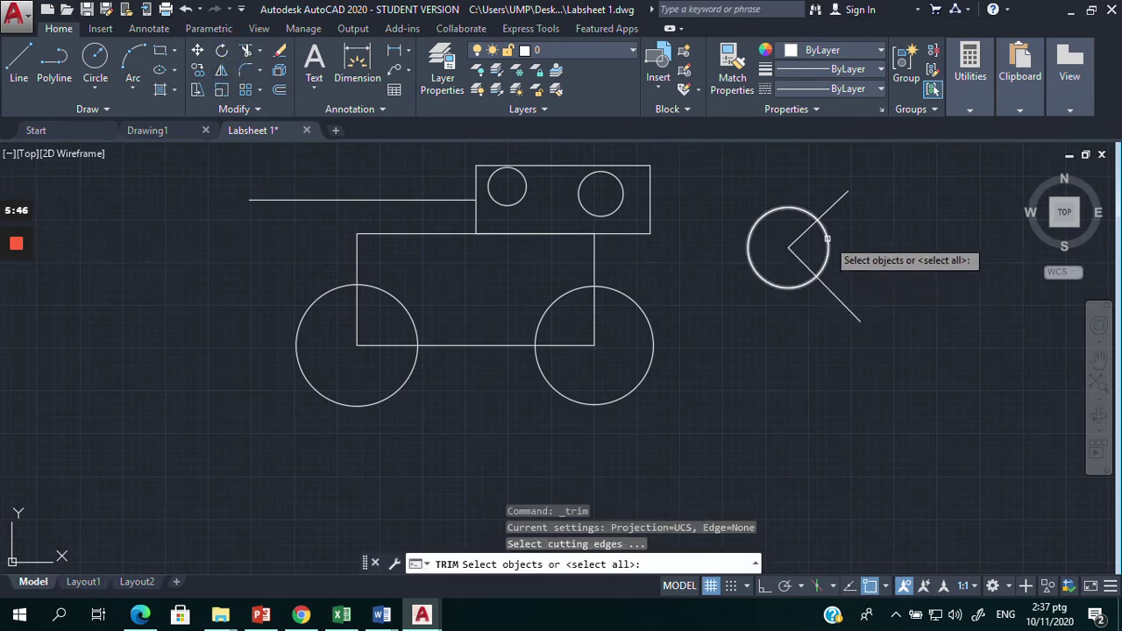
{"action": "left_click", "coordinate": [795, 238]}
{"action": "left_click", "coordinate": [801, 262]}
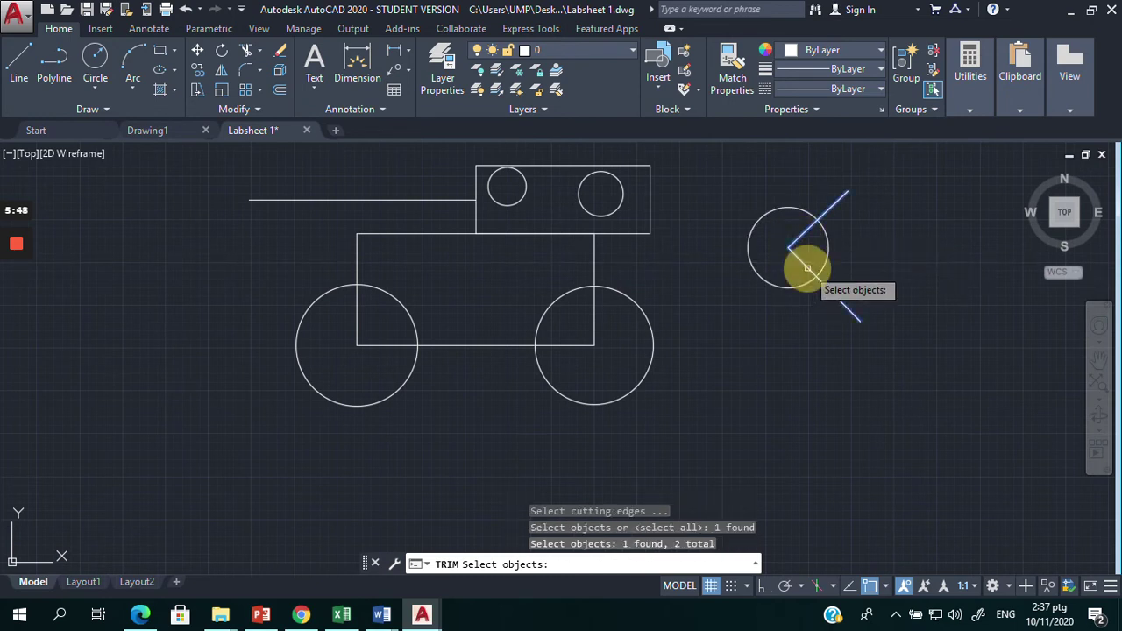
{"action": "key", "text": "Return"}
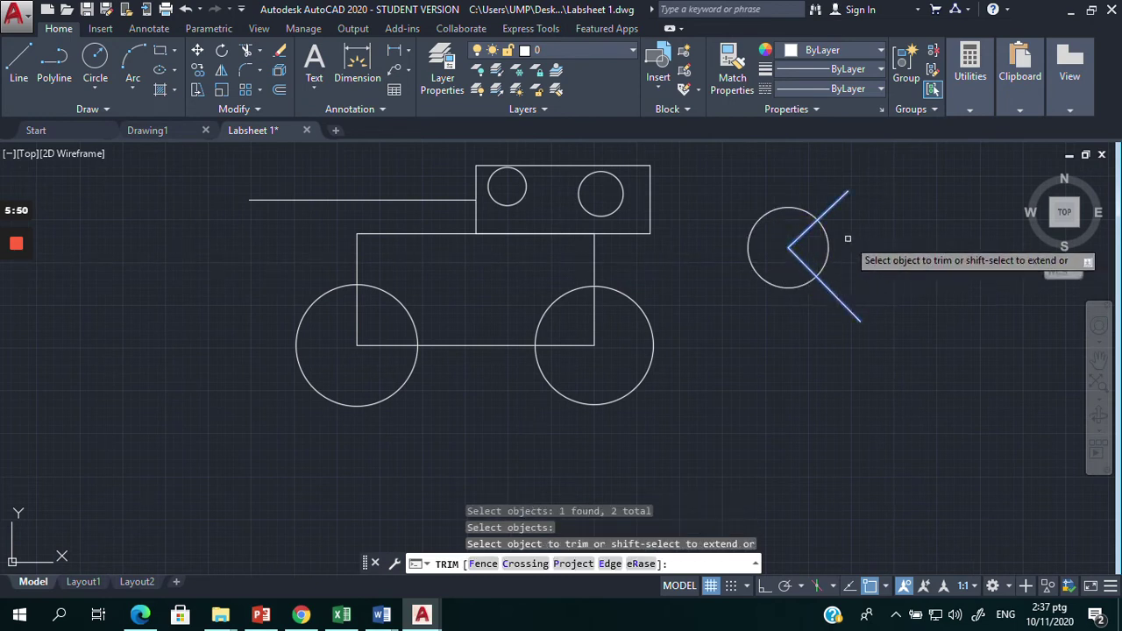
{"action": "left_click", "coordinate": [827, 244]}
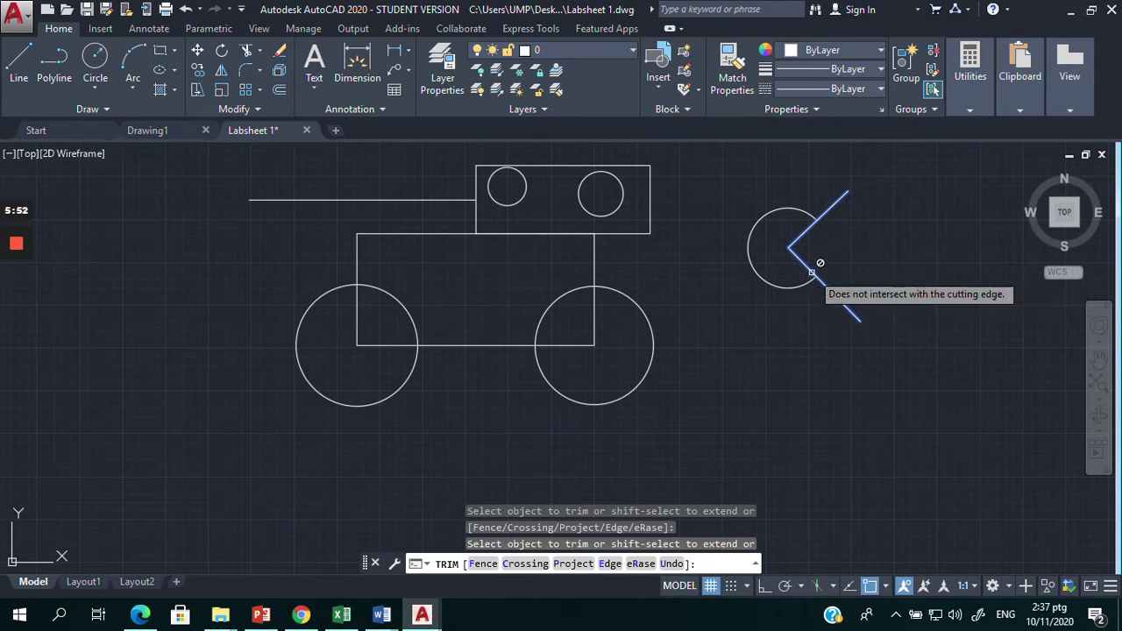
{"action": "key", "text": "Escape"}
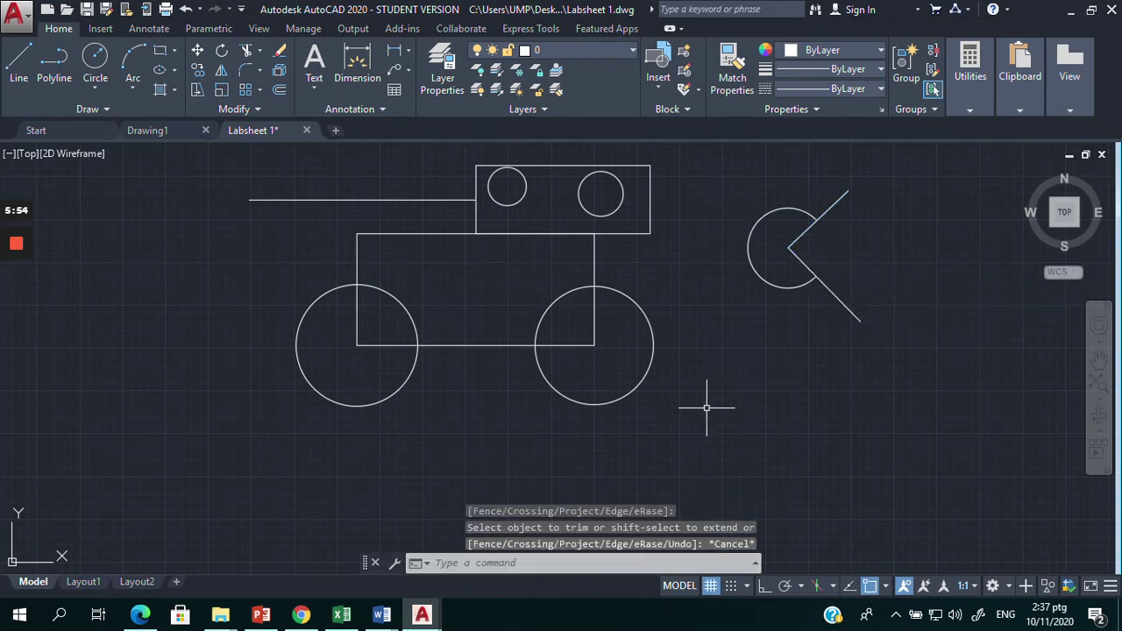
{"action": "key", "text": "Escape"}
{"action": "key", "text": "Escape"}
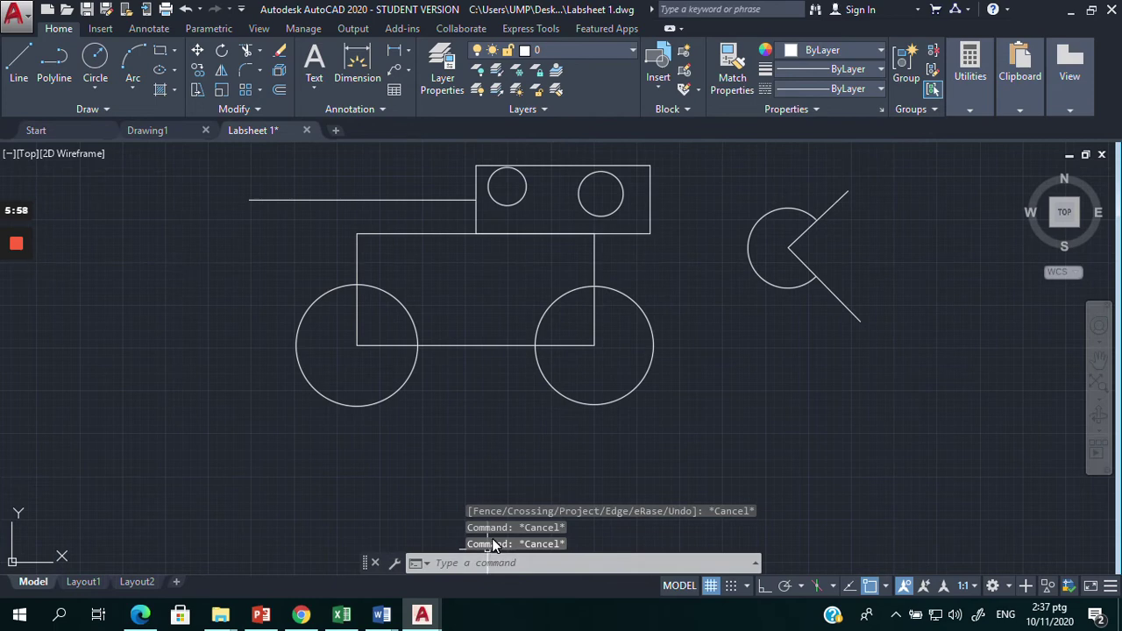
Step: Review the command history in the F2 window, then save Labsheet 1.dwg with Ctrl+S
{"action": "key", "text": "F2"}
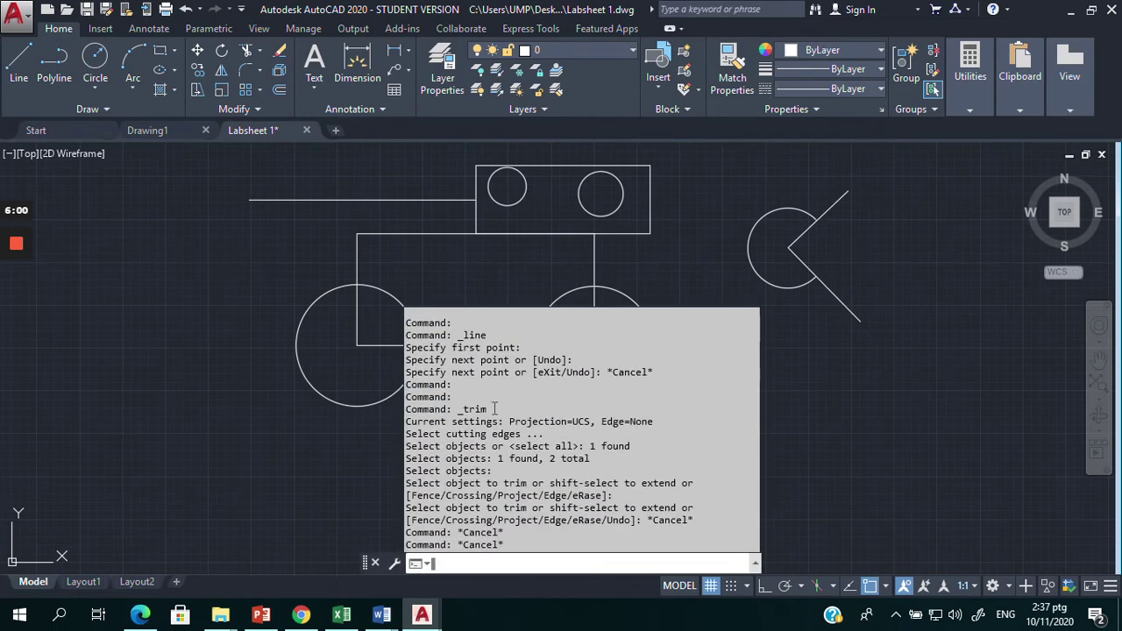
{"action": "scroll", "coordinate": [500, 475], "scroll_direction": "up", "scroll_amount": 1}
{"action": "scroll", "coordinate": [501, 475], "scroll_direction": "up", "scroll_amount": 1}
{"action": "scroll", "coordinate": [501, 475], "scroll_direction": "up", "scroll_amount": 2}
{"action": "scroll", "coordinate": [501, 475], "scroll_direction": "up", "scroll_amount": 3}
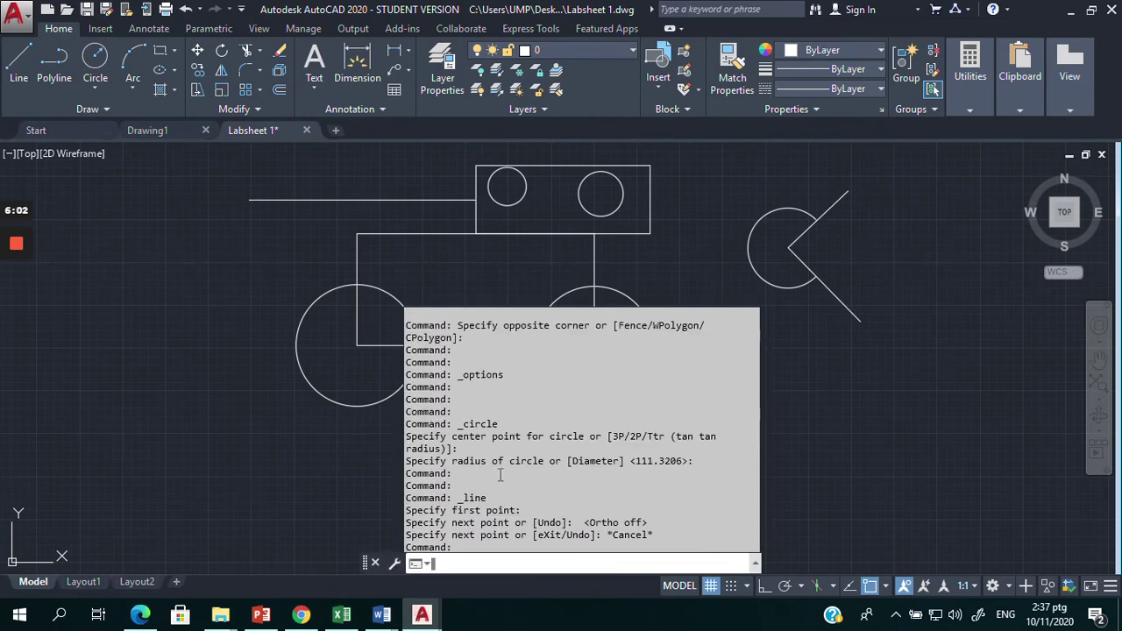
{"action": "scroll", "coordinate": [501, 475], "scroll_direction": "up", "scroll_amount": 3}
{"action": "scroll", "coordinate": [498, 460], "scroll_direction": "up", "scroll_amount": 3}
{"action": "scroll", "coordinate": [495, 443], "scroll_direction": "up", "scroll_amount": 3}
{"action": "scroll", "coordinate": [490, 413], "scroll_direction": "up", "scroll_amount": 3}
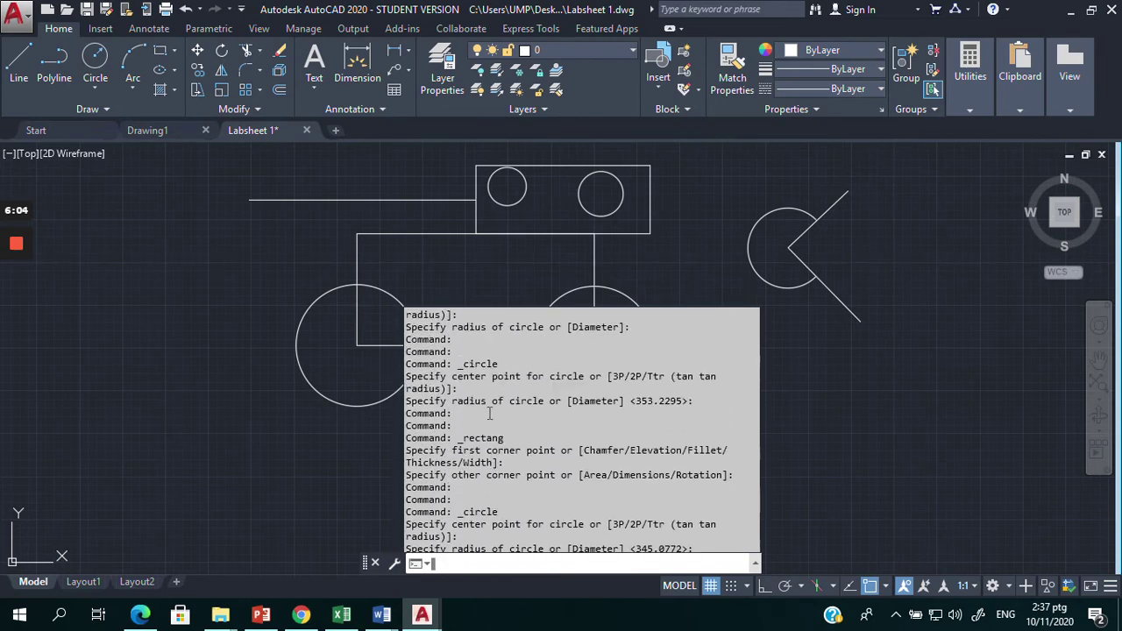
{"action": "scroll", "coordinate": [489, 409], "scroll_direction": "up", "scroll_amount": 3}
{"action": "scroll", "coordinate": [487, 402], "scroll_direction": "up", "scroll_amount": 3}
{"action": "scroll", "coordinate": [485, 394], "scroll_direction": "up", "scroll_amount": 3}
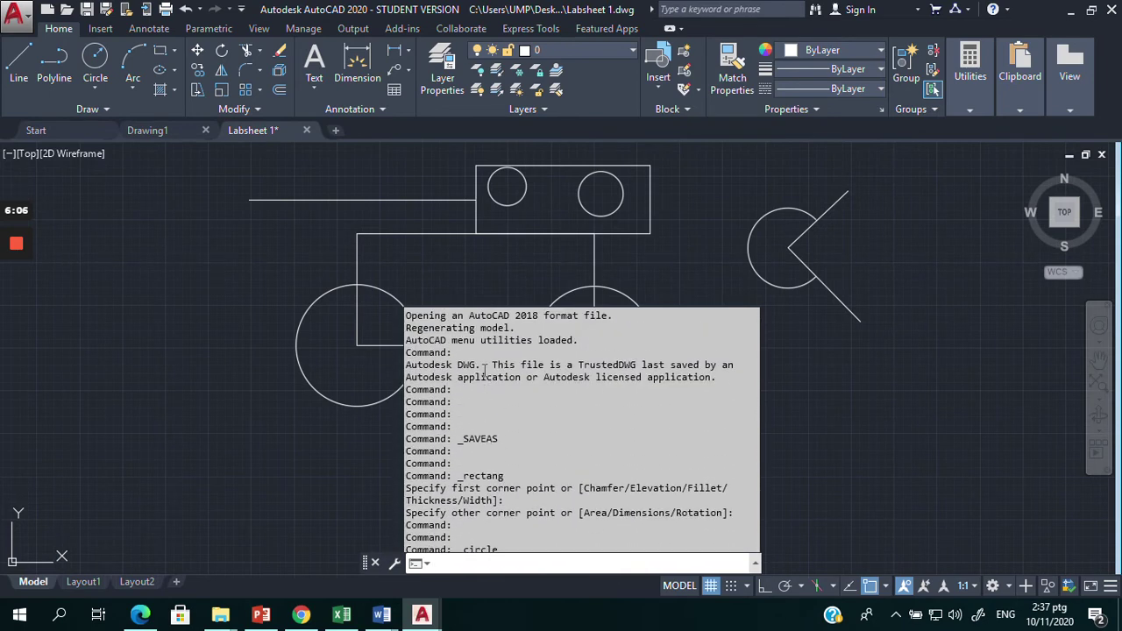
{"action": "scroll", "coordinate": [484, 369], "scroll_direction": "down", "scroll_amount": 3}
{"action": "scroll", "coordinate": [490, 401], "scroll_direction": "down", "scroll_amount": 3}
{"action": "scroll", "coordinate": [496, 431], "scroll_direction": "down", "scroll_amount": 3}
{"action": "scroll", "coordinate": [502, 463], "scroll_direction": "down", "scroll_amount": 3}
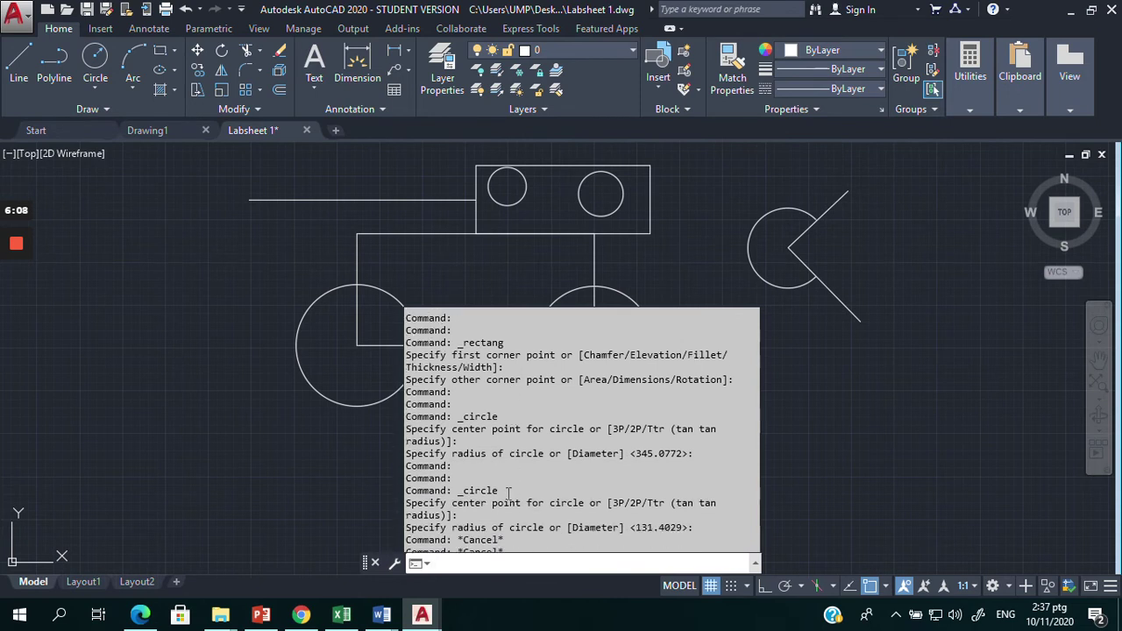
{"action": "scroll", "coordinate": [508, 492], "scroll_direction": "down", "scroll_amount": 3}
{"action": "left_click", "coordinate": [307, 470]}
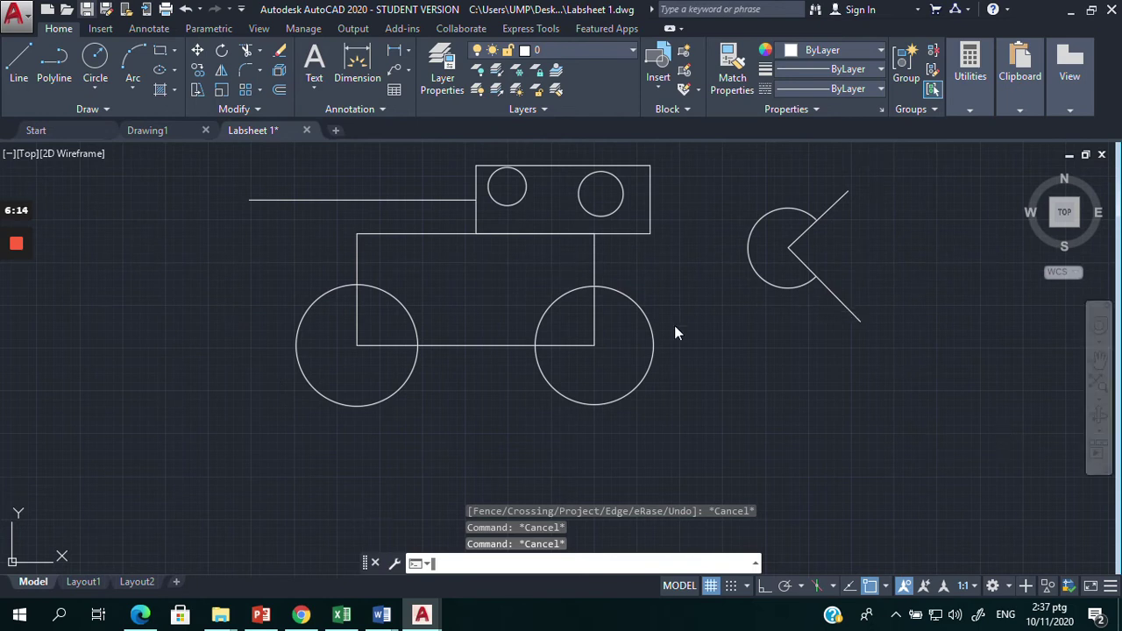
{"action": "key", "text": "ctrl+s"}
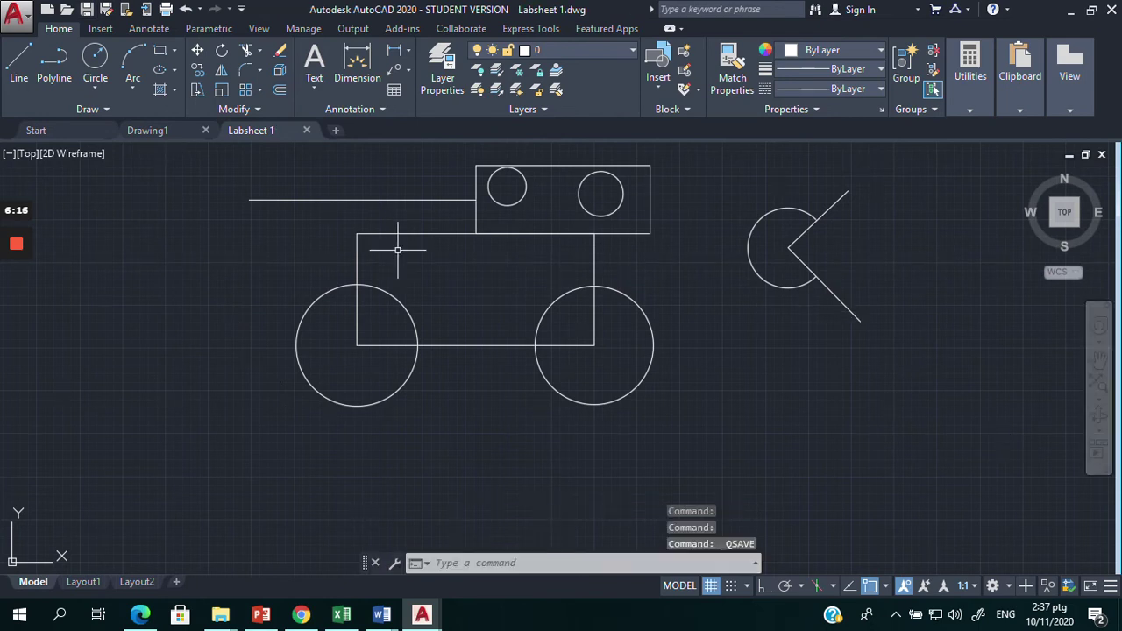
Step: Close Labsheet 1 and Drawing1, then reopen Labsheet 1.dwg from the DEE1941 tech dwg folder
{"action": "left_click", "coordinate": [307, 129]}
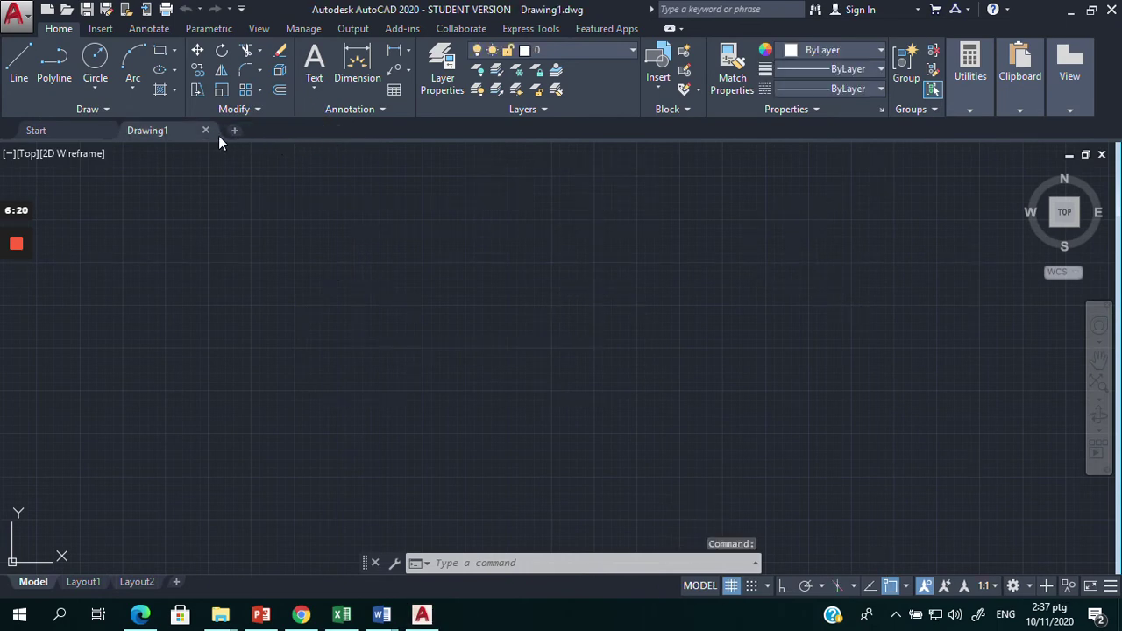
{"action": "left_click", "coordinate": [206, 130]}
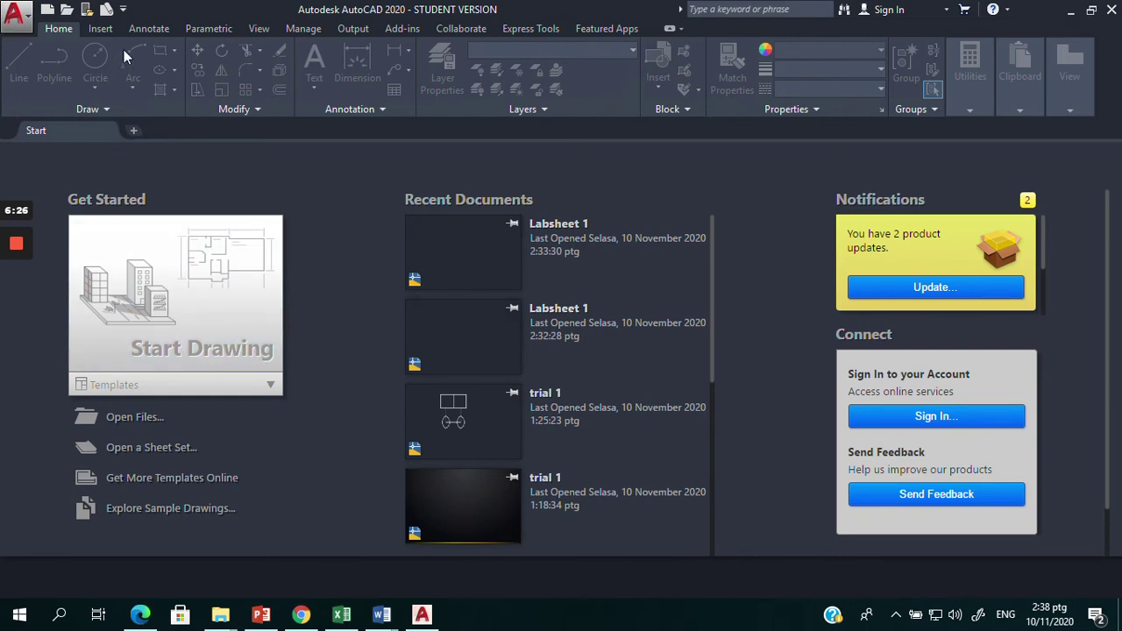
{"action": "left_click", "coordinate": [17, 13]}
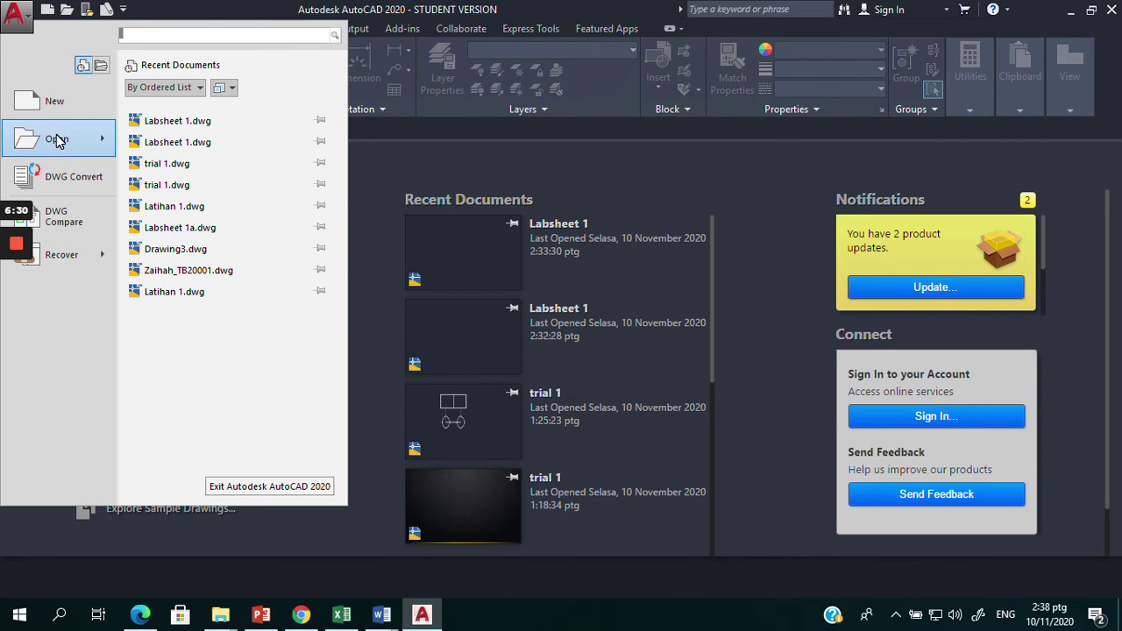
{"action": "mouse_move", "coordinate": [48, 138]}
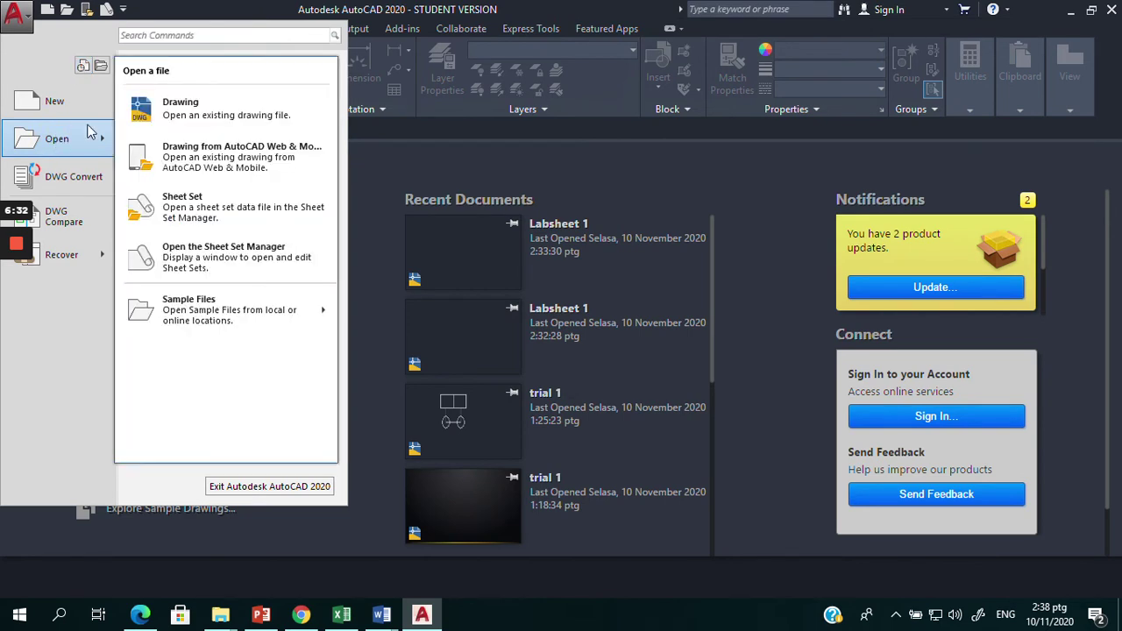
{"action": "left_click", "coordinate": [171, 121]}
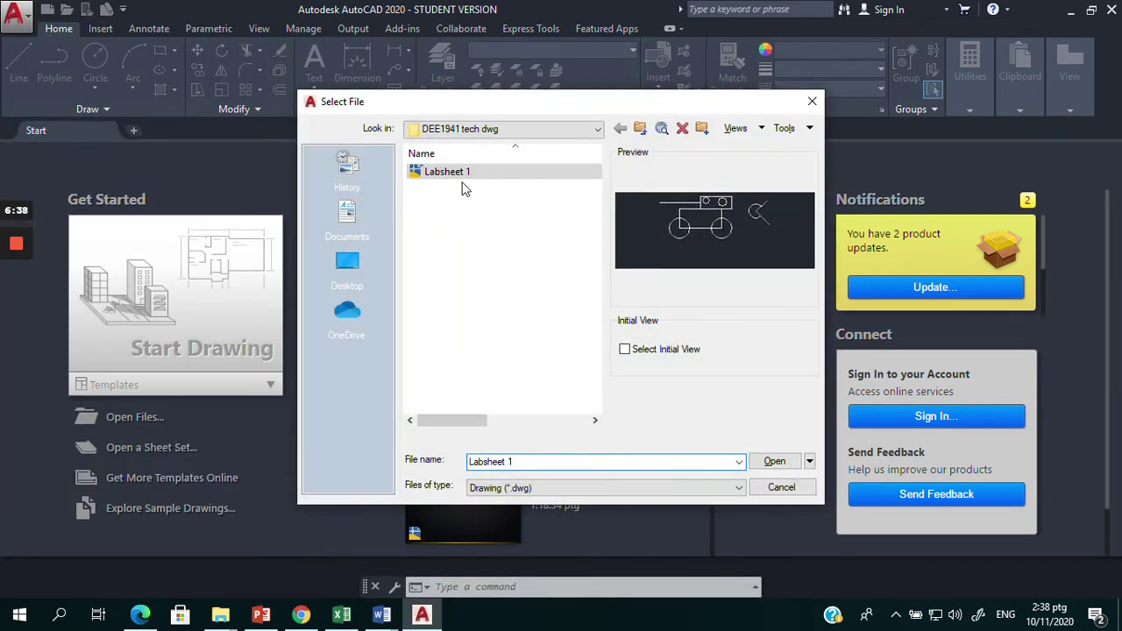
{"action": "left_click", "coordinate": [462, 173]}
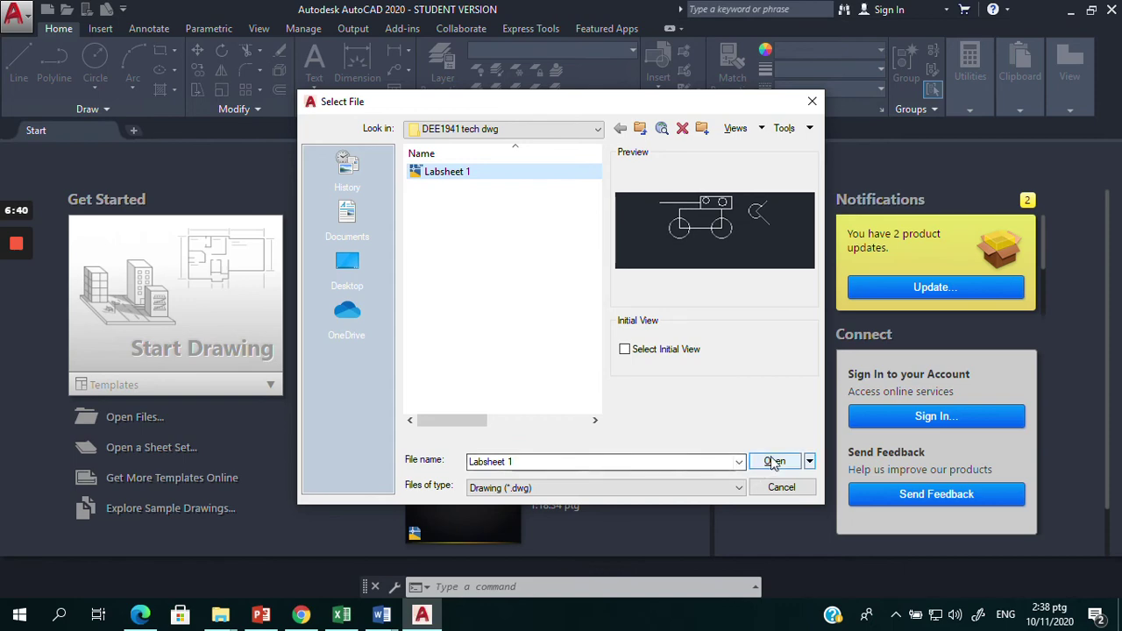
{"action": "left_click", "coordinate": [774, 461]}
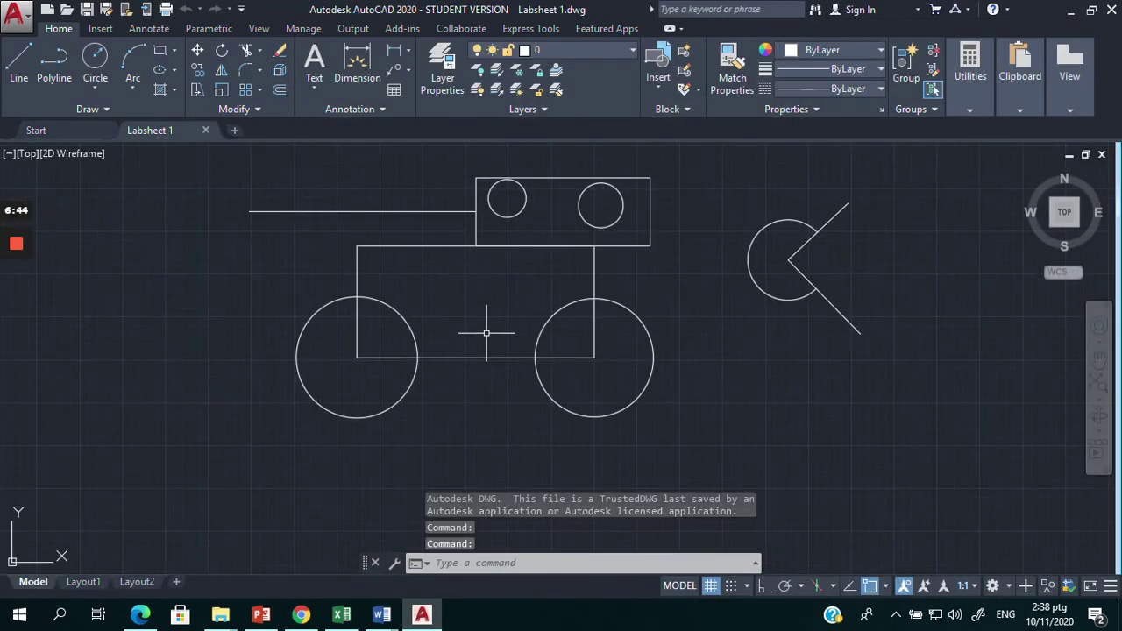
Step: Review Labsheet 1's full command history in the F2 text window, then minimize AutoCAD
{"action": "key", "text": "F2"}
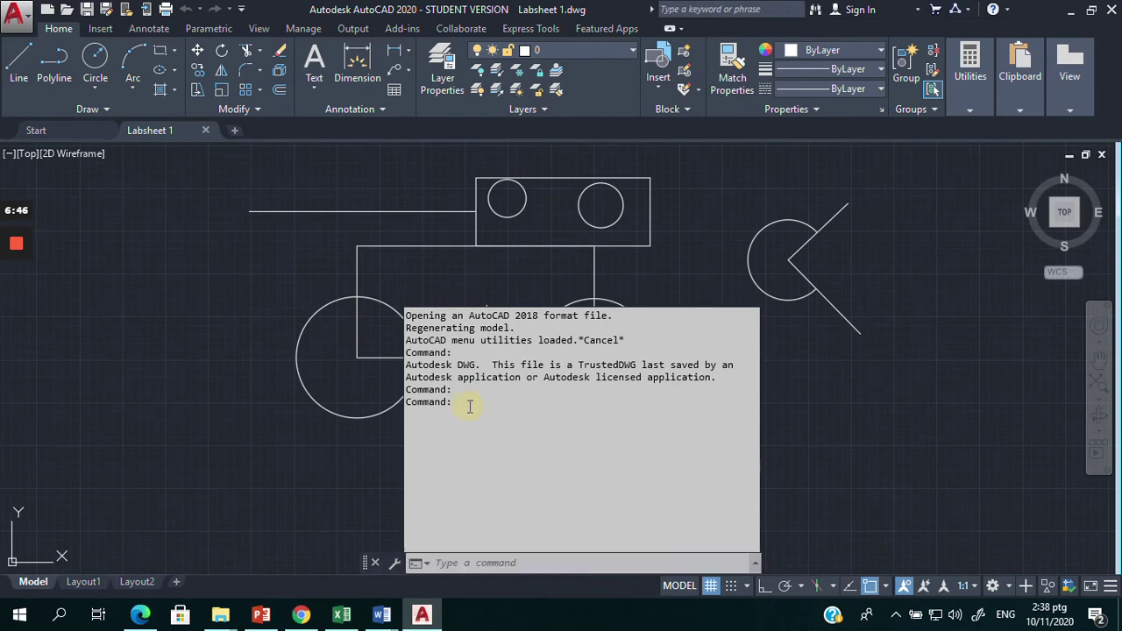
{"action": "left_click_drag", "start_coordinate": [468, 402], "coordinate": [406, 316]}
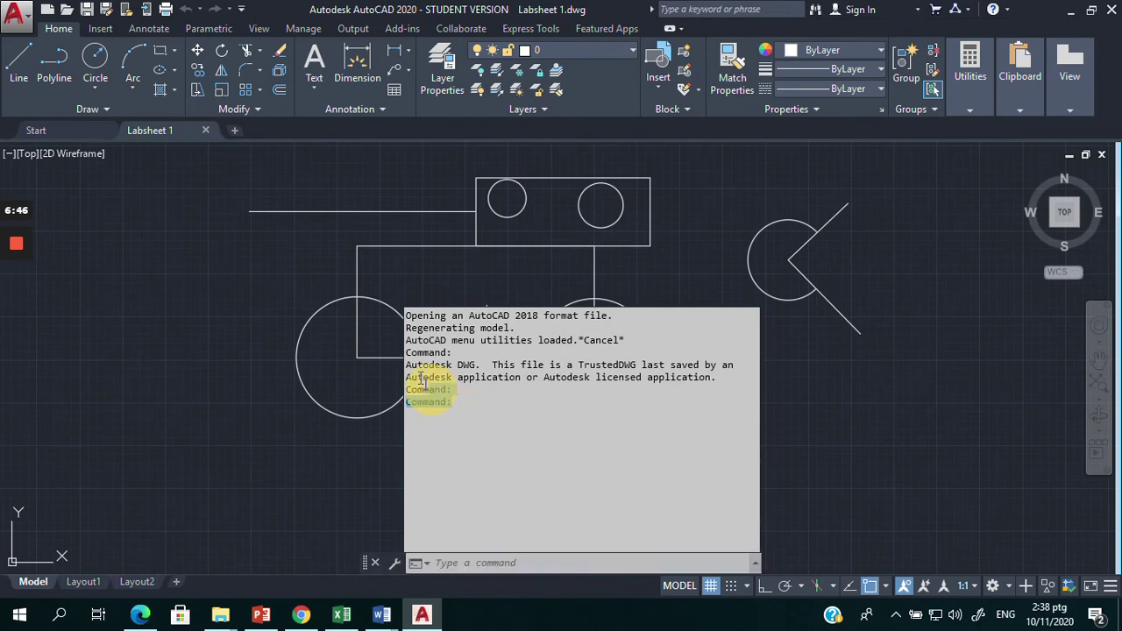
{"action": "left_click", "coordinate": [486, 412]}
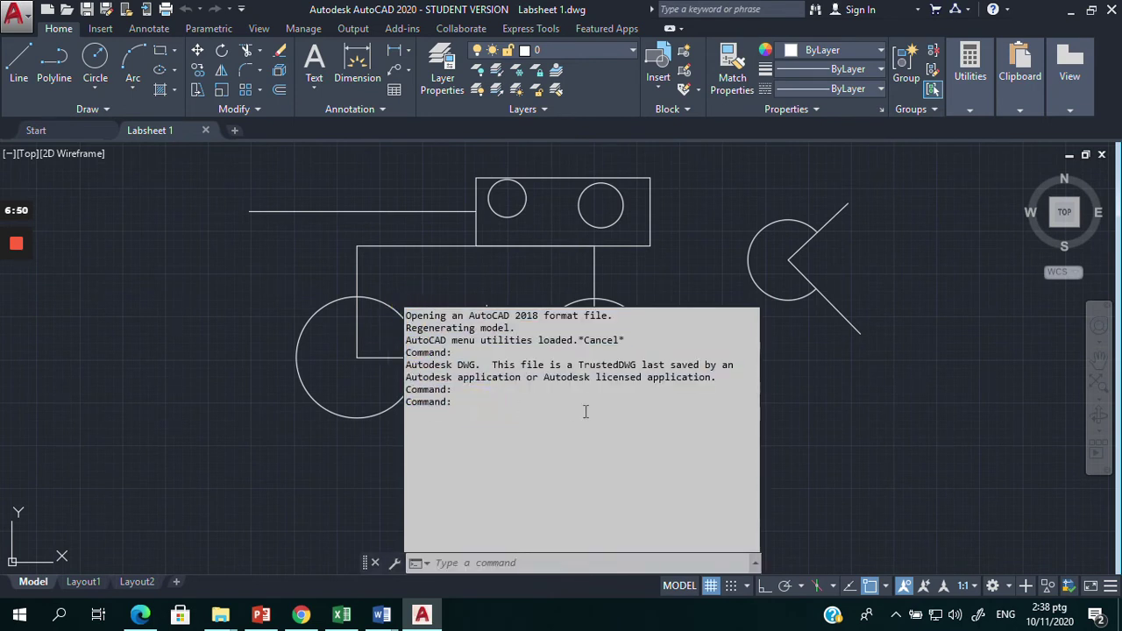
{"action": "key", "text": "F2"}
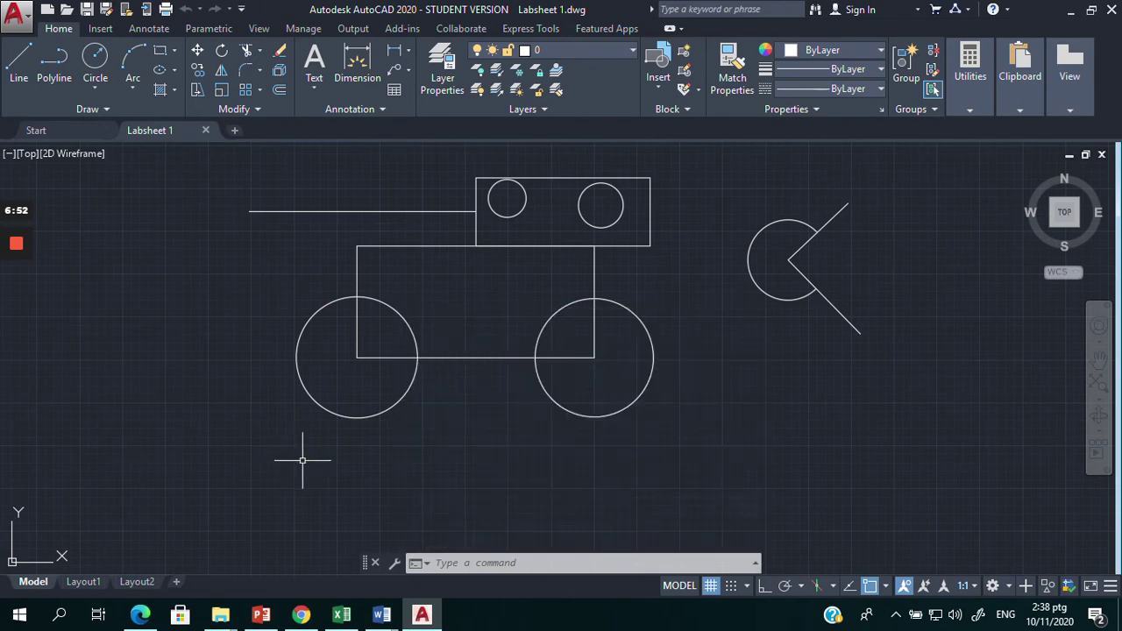
{"action": "left_click", "coordinate": [1071, 16]}
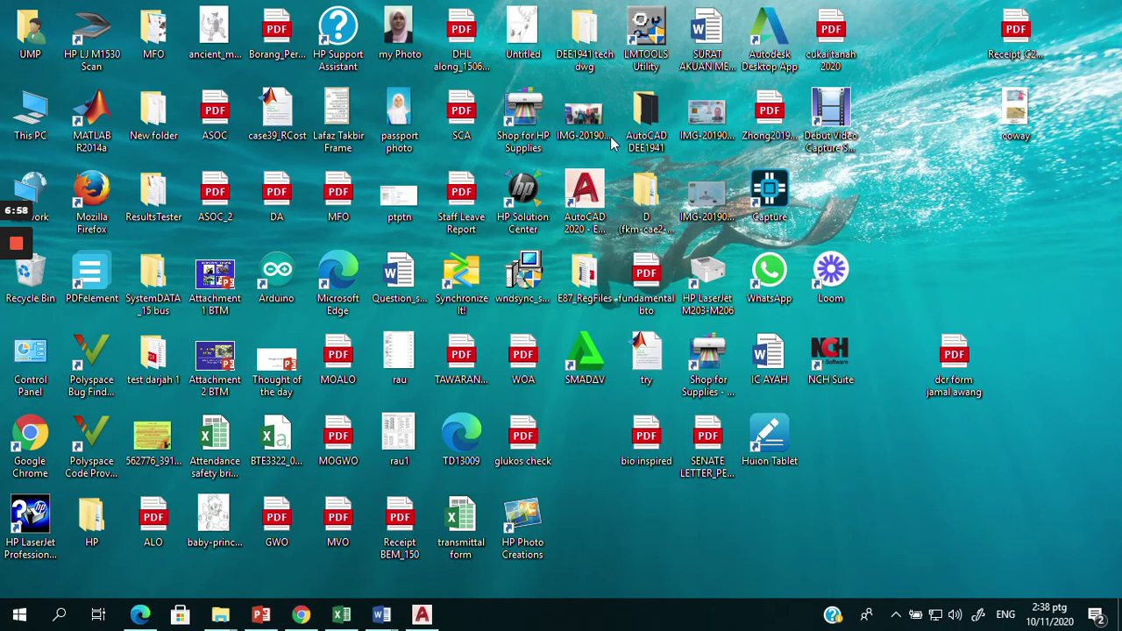
Step: Check the AutoCAD DEE1941 folder, close it, and open the DEE1941 tech dwg folder
{"action": "double_click", "coordinate": [646, 108]}
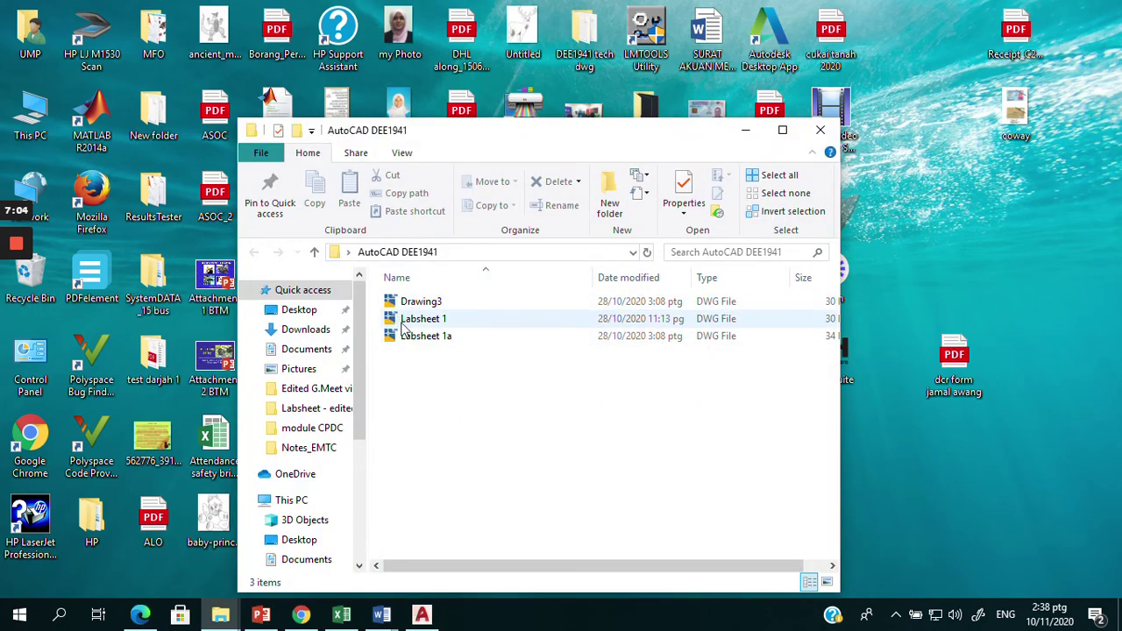
{"action": "left_click", "coordinate": [819, 132]}
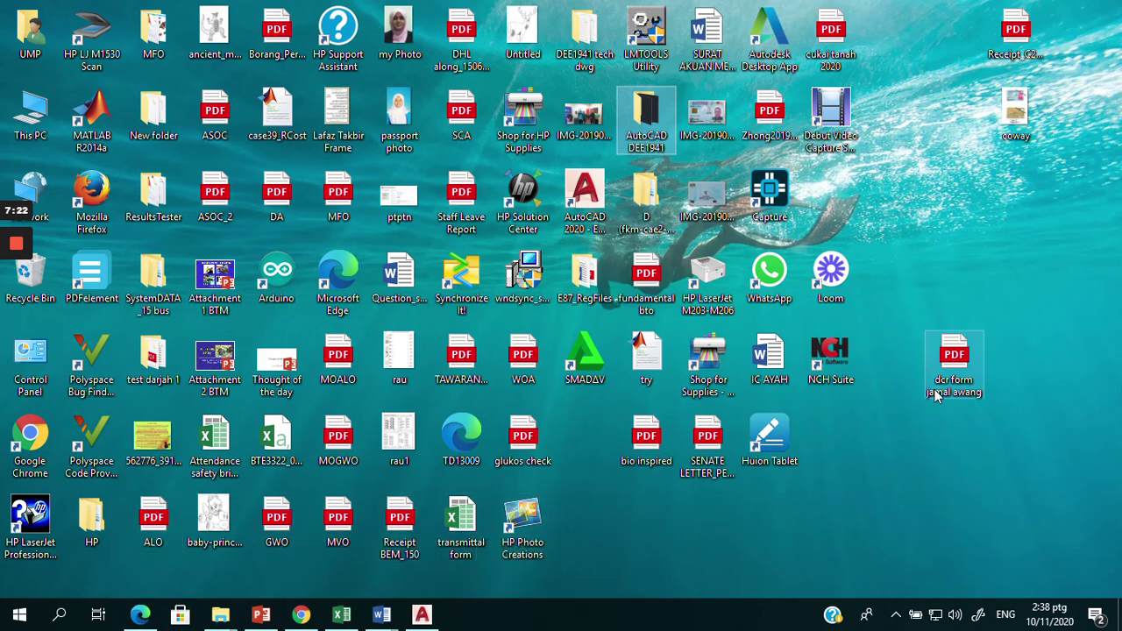
{"action": "double_click", "coordinate": [585, 35]}
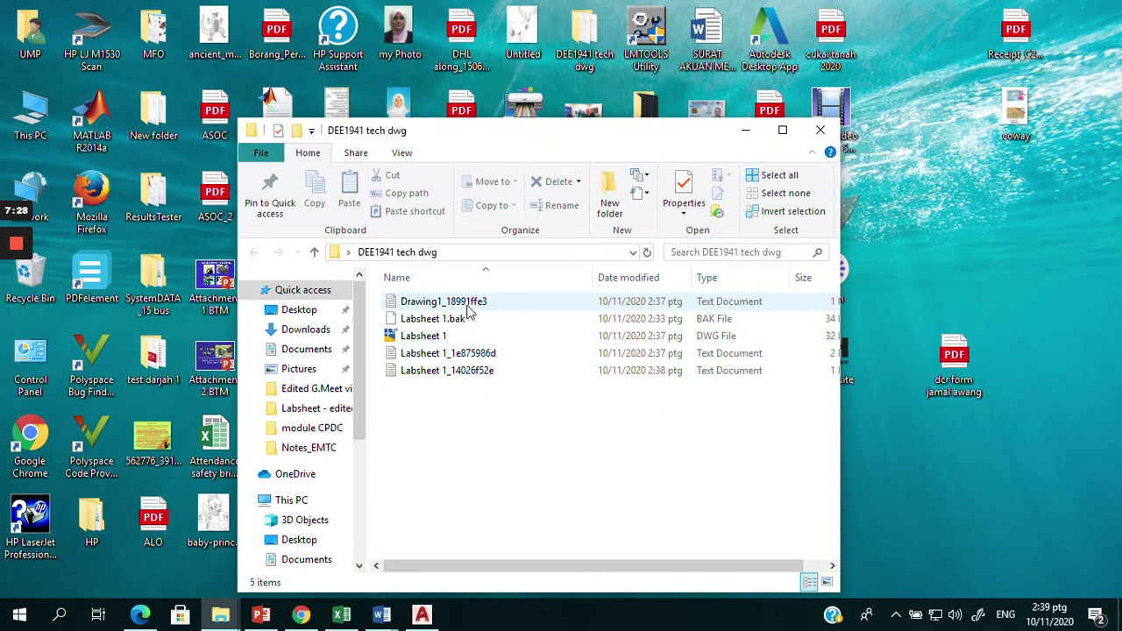
{"action": "left_click", "coordinate": [418, 304]}
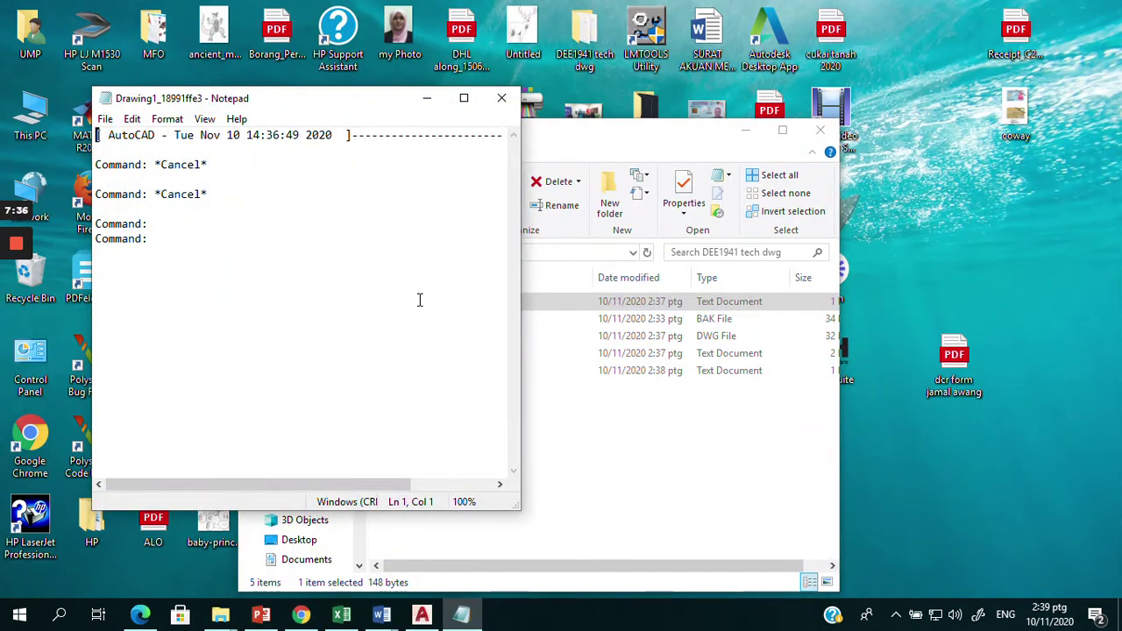
{"action": "left_click", "coordinate": [501, 97]}
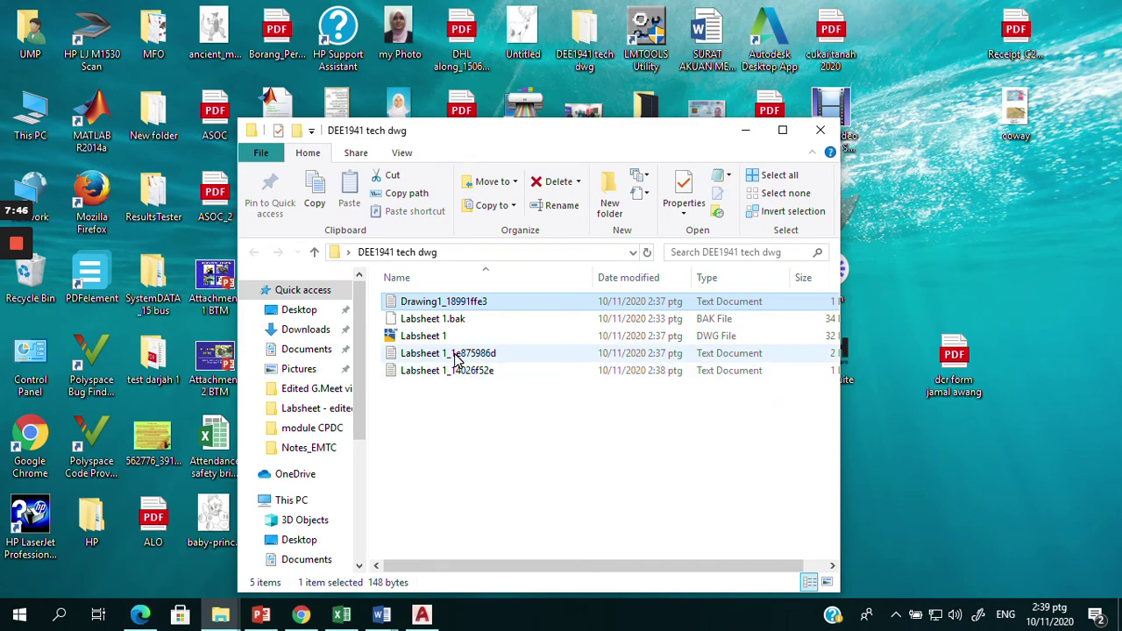
{"action": "double_click", "coordinate": [652, 371]}
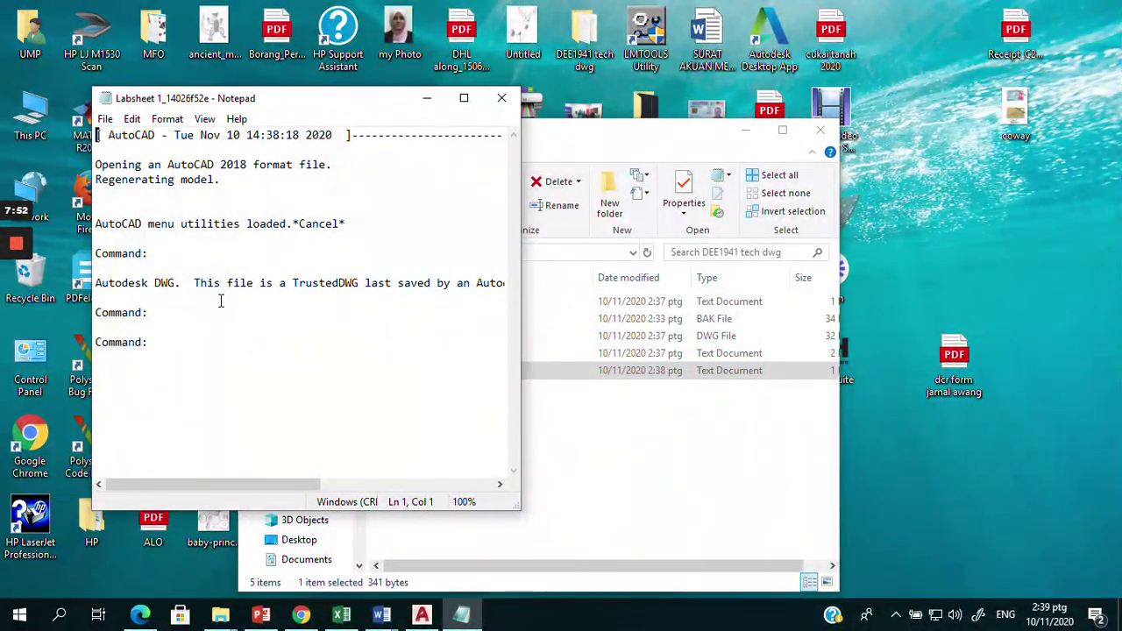
{"action": "left_click", "coordinate": [501, 97]}
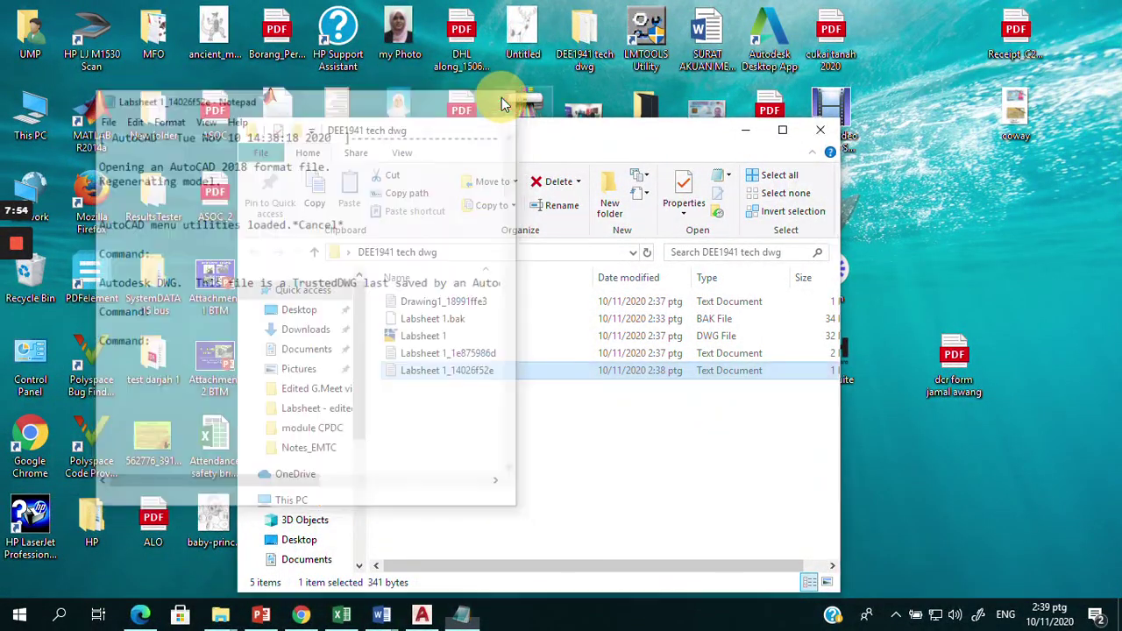
Step: Open the Labsheet 1_1e875986d log in Notepad and read through its commands
{"action": "double_click", "coordinate": [458, 352]}
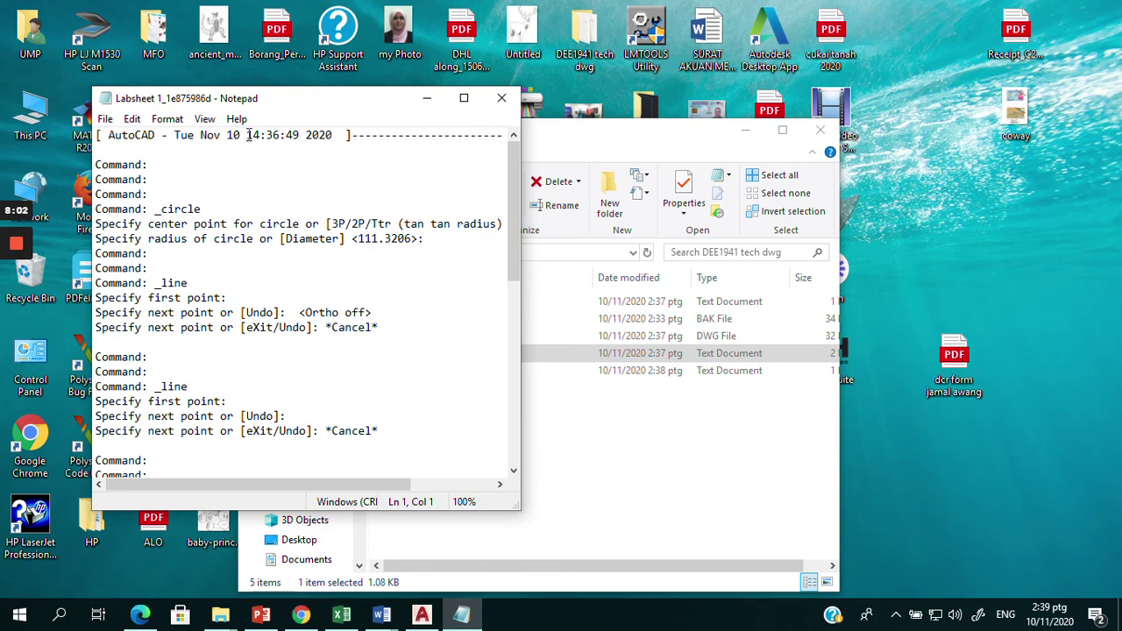
{"action": "double_click", "coordinate": [252, 134]}
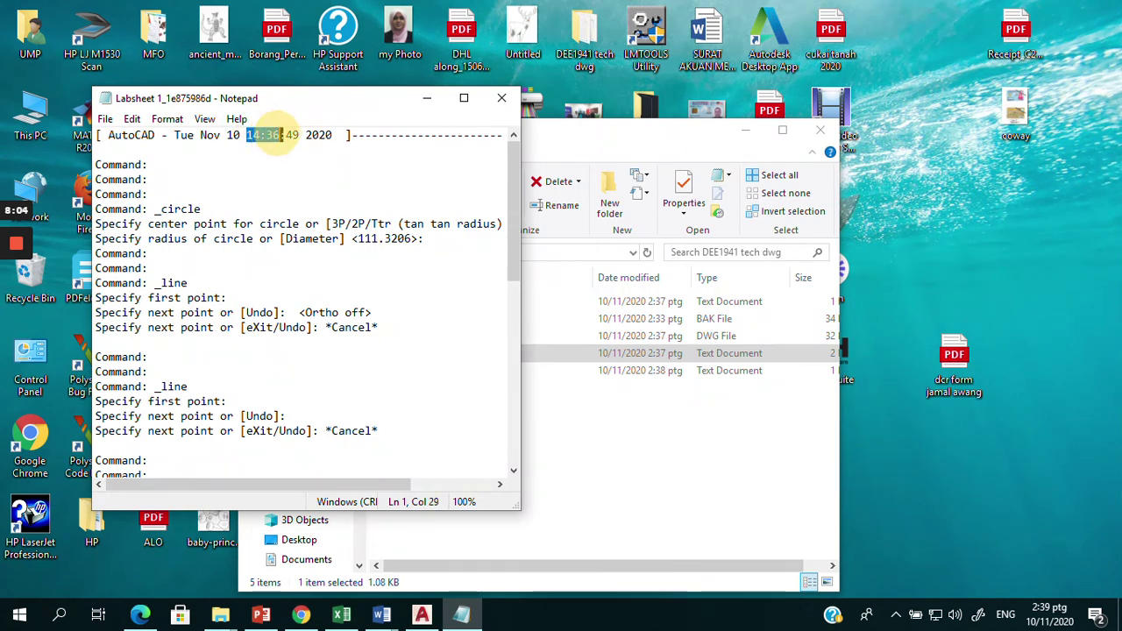
{"action": "scroll", "coordinate": [250, 175], "scroll_direction": "down", "scroll_amount": 4}
{"action": "scroll", "coordinate": [249, 185], "scroll_direction": "down", "scroll_amount": 6}
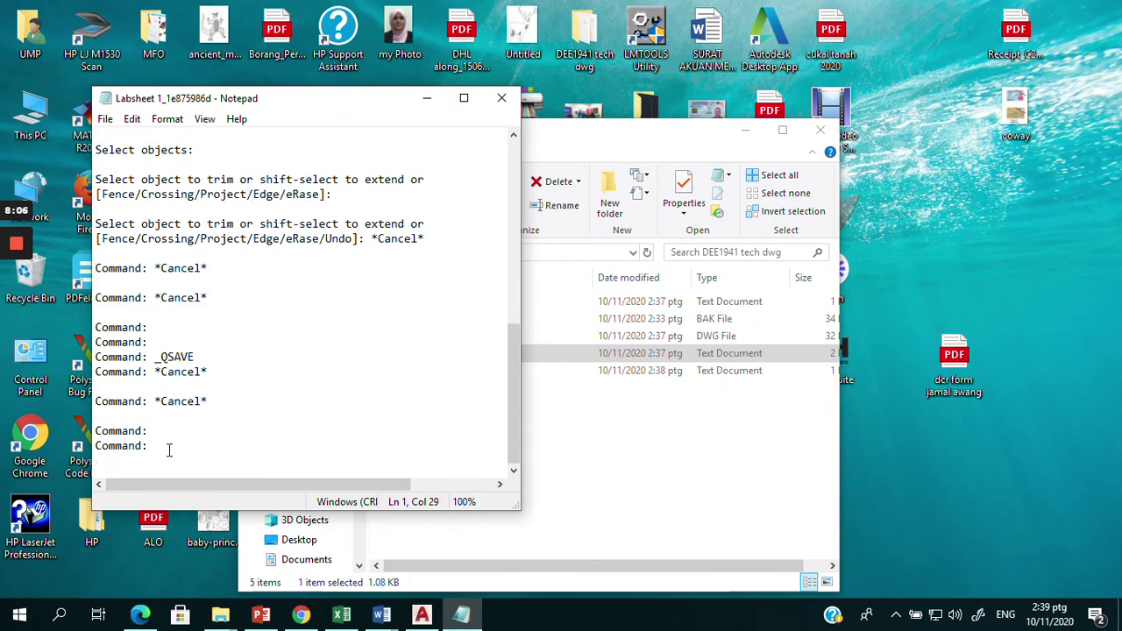
{"action": "scroll", "coordinate": [160, 447], "scroll_direction": "up", "scroll_amount": 3}
{"action": "scroll", "coordinate": [160, 447], "scroll_direction": "up", "scroll_amount": 4}
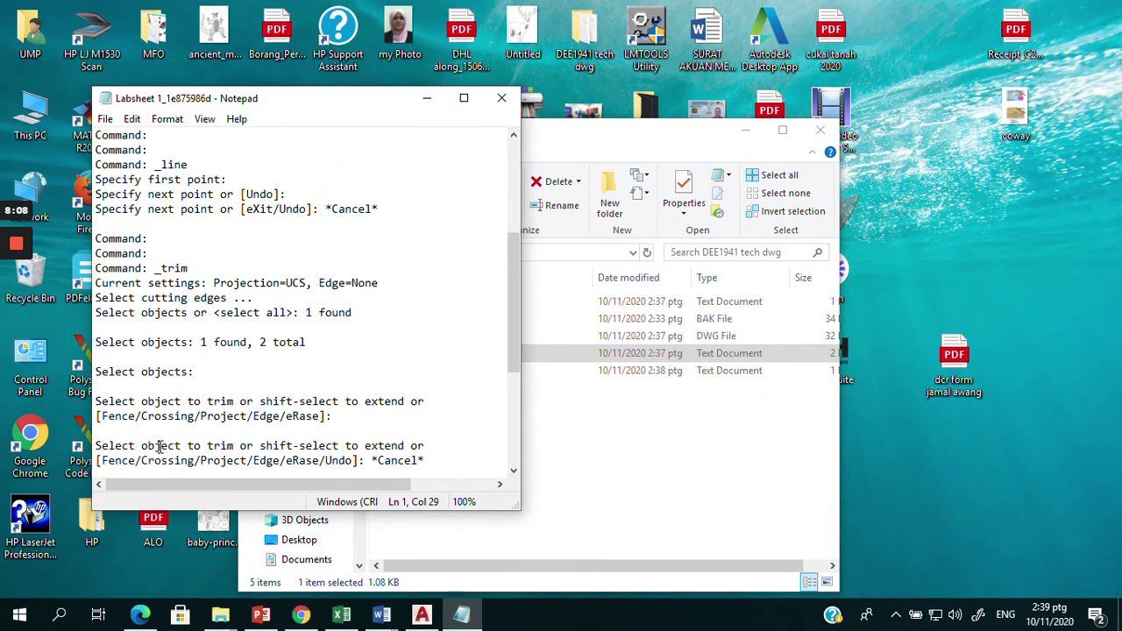
{"action": "scroll", "coordinate": [159, 447], "scroll_direction": "up", "scroll_amount": 5}
{"action": "scroll", "coordinate": [159, 447], "scroll_direction": "down", "scroll_amount": 5}
{"action": "scroll", "coordinate": [161, 443], "scroll_direction": "down", "scroll_amount": 2}
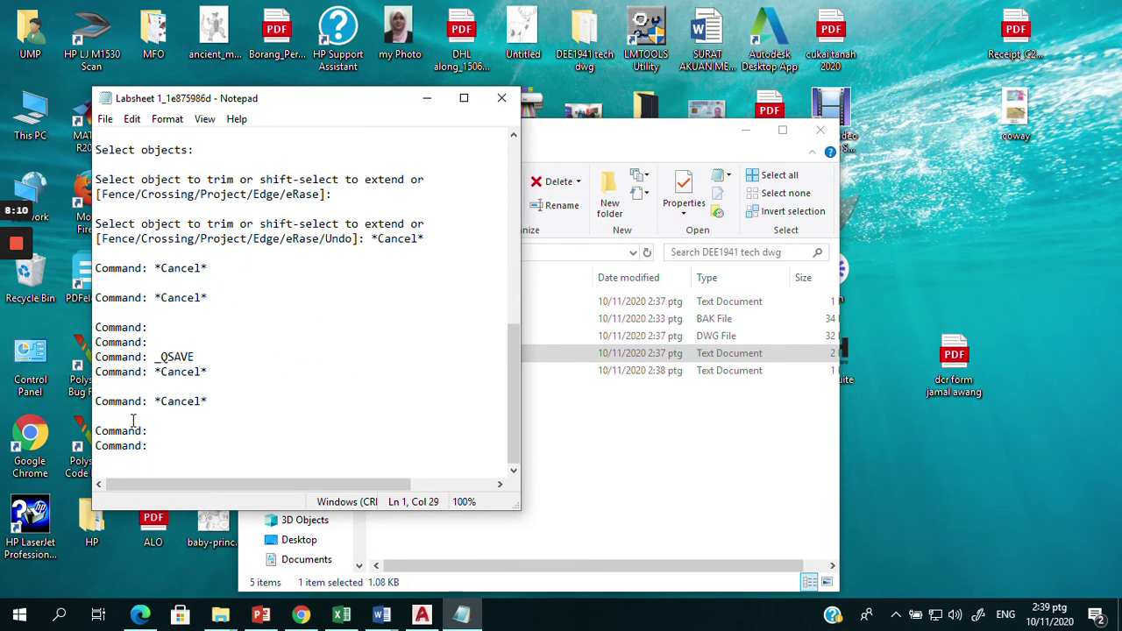
{"action": "scroll", "coordinate": [298, 448], "scroll_direction": "up", "scroll_amount": 5}
{"action": "scroll", "coordinate": [228, 381], "scroll_direction": "up", "scroll_amount": 5}
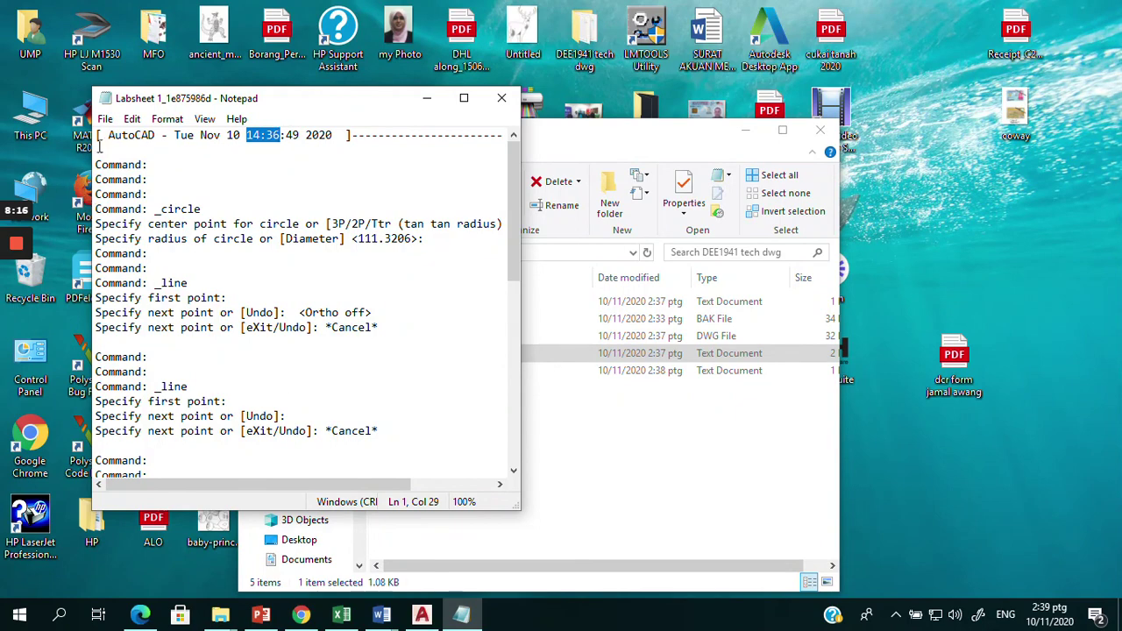
Step: Copy the entire log text, then close Notepad
{"action": "left_click_drag", "start_coordinate": [97, 137], "coordinate": [424, 557]}
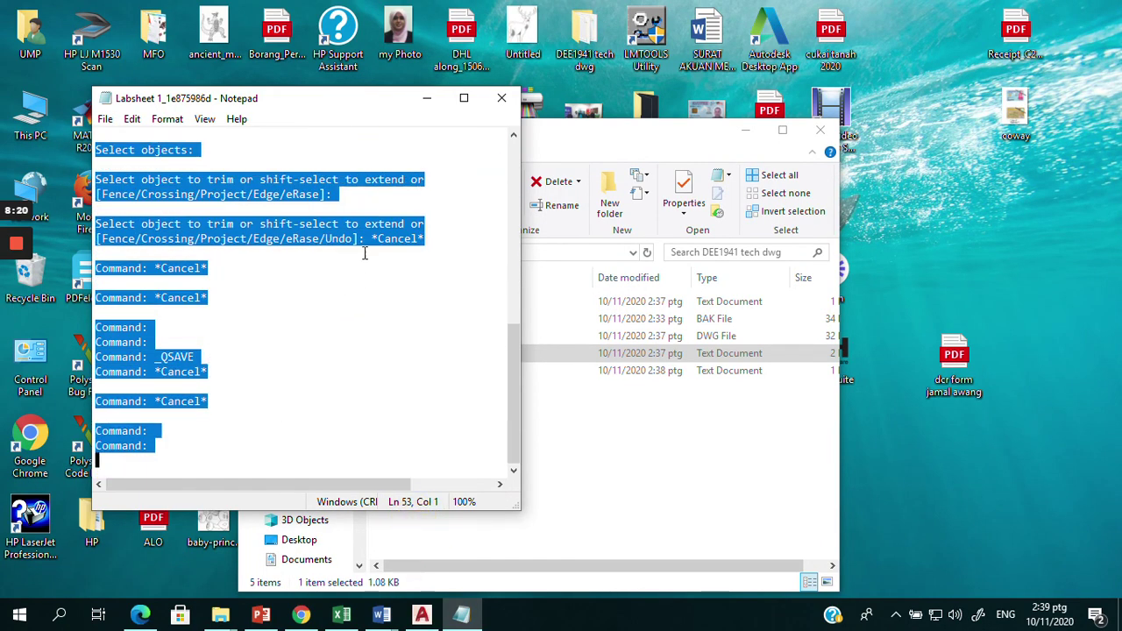
{"action": "right_click", "coordinate": [357, 235]}
{"action": "left_click", "coordinate": [225, 284]}
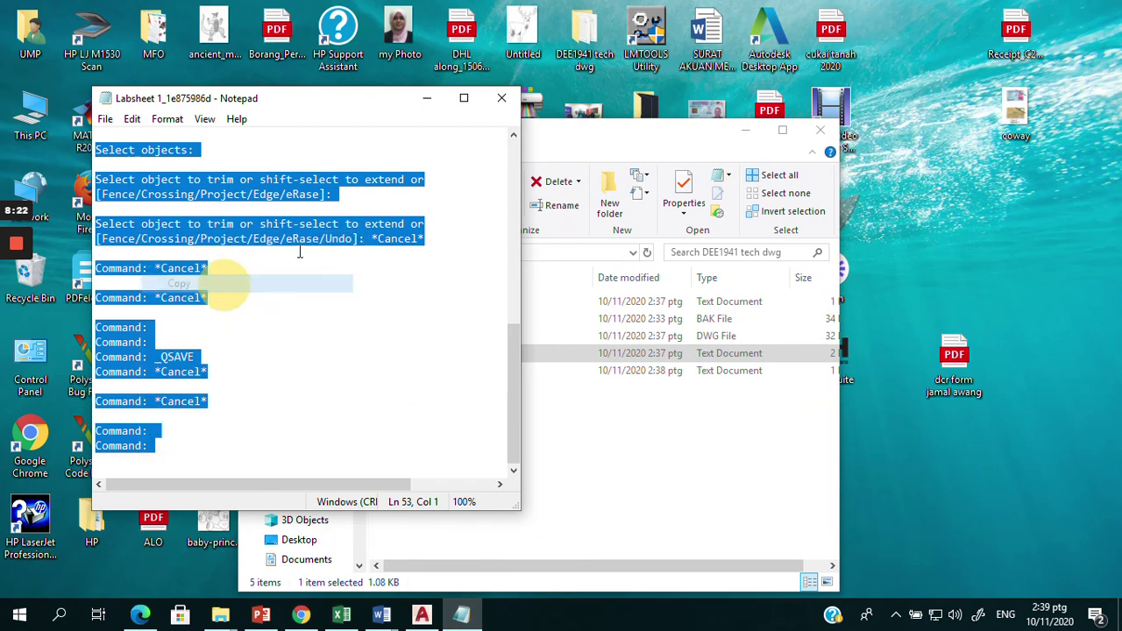
{"action": "left_click", "coordinate": [502, 98]}
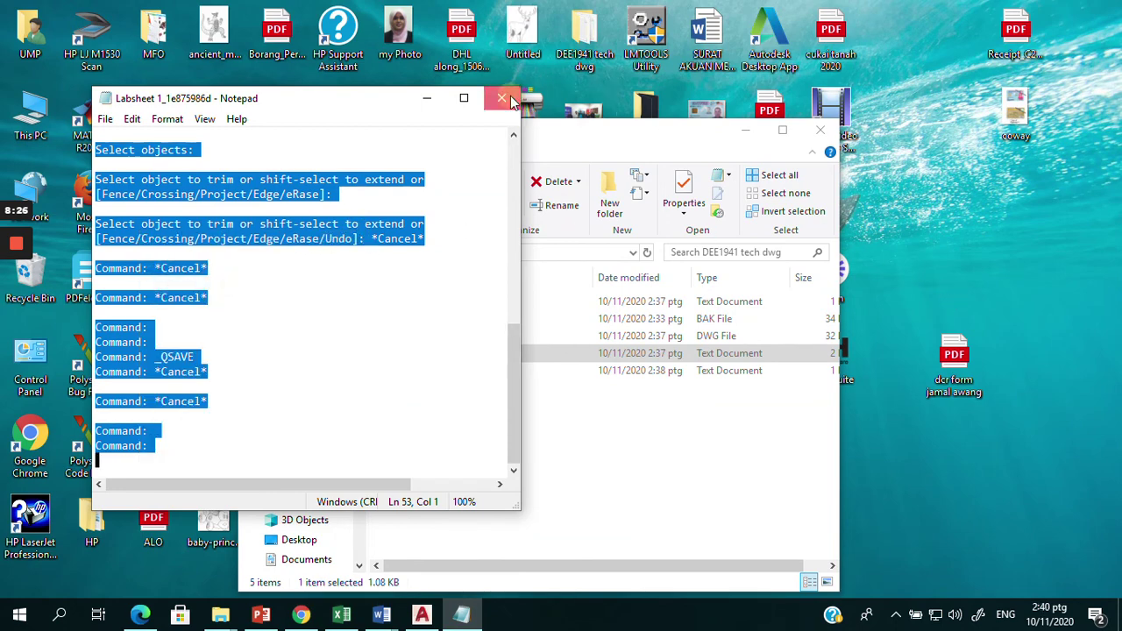